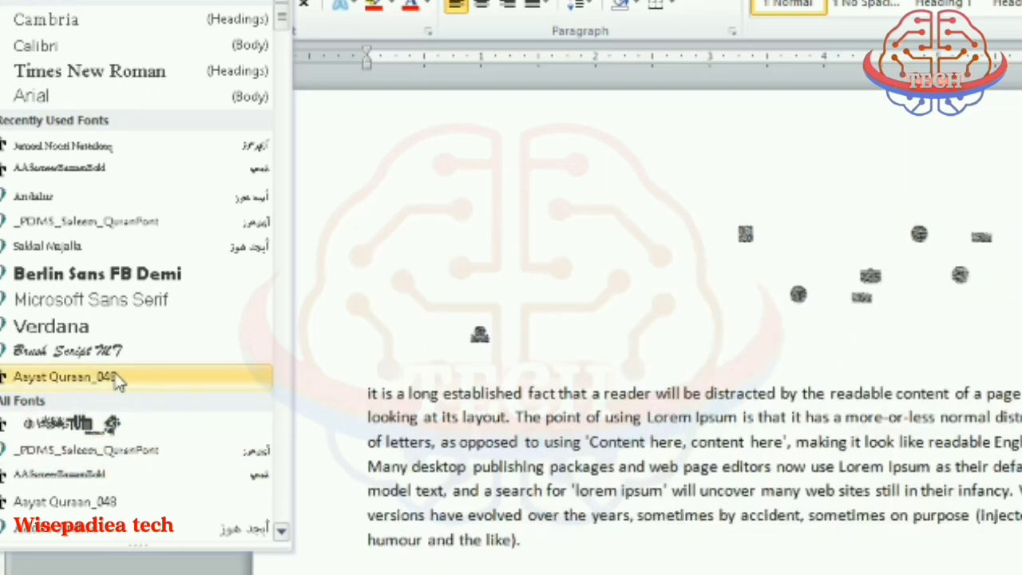
{"action": "scroll", "coordinate": [147, 278], "scroll_direction": "down", "scroll_amount": 1}
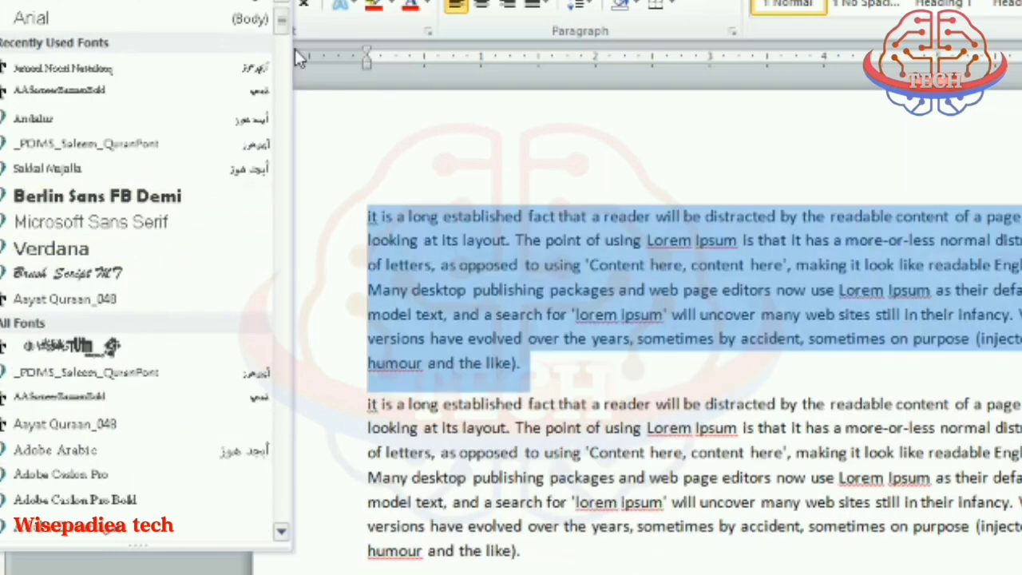
{"action": "left_click_drag", "start_coordinate": [284, 31], "coordinate": [283, 214]}
{"action": "left_click_drag", "start_coordinate": [286, 258], "coordinate": [285, 11]}
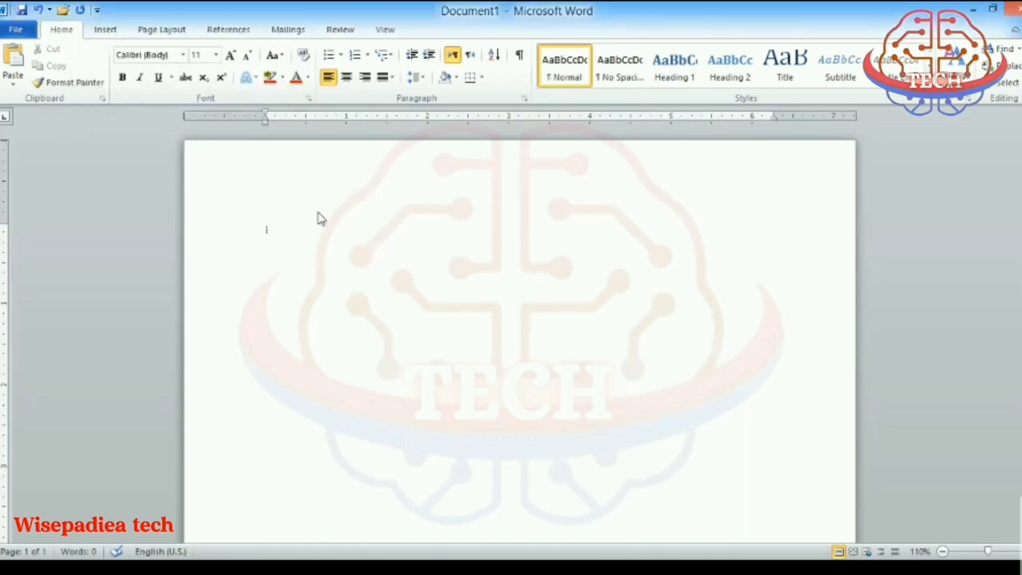
Enter the sample paragraph beginning "it is a long established fact that a reader will be distracted" twice, as two separate paragraphs
{"action": "type", "text": "it is a long established fact that a reader will be distracted by the readable content of a page when looking at its layout. The point of using Lorem Ipsum is that it has a more-or-less normal distribution of letters, as opposed to using 'Content here, content here', making it look like readable English. Many desktop publishing packages and web page editors now use Lorem Ipsum as their default model text, and a search for 'lorem ipsum' will uncover many web sites still in their infancy. Various versions have evolved over the years, sometimes by accident, sometimes on purpose (injected humour and the like)."}
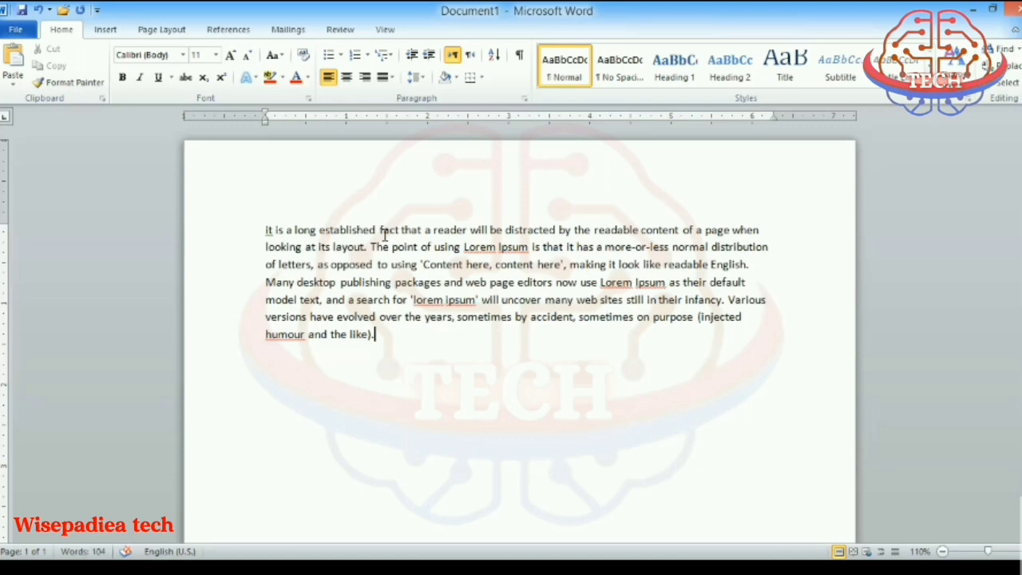
{"action": "key", "text": "Return"}
{"action": "type", "text": "it is a long established fact that a reader will be distracted by the readable content of a page when looking at its layout. The point of using Lorem Ipsum is that it has a more-or-less normal distribution of letters, as opposed to using 'Content here, content here', making it look like readable English. Many desktop publishing packages and web page editors now use Lorem Ipsum as their default model text, and a search for 'lorem ipsum' will uncover many web sites still in their infancy. Various versions have evolved over the years, sometimes by accident, sometimes on purpose (injected humour and the like)."}
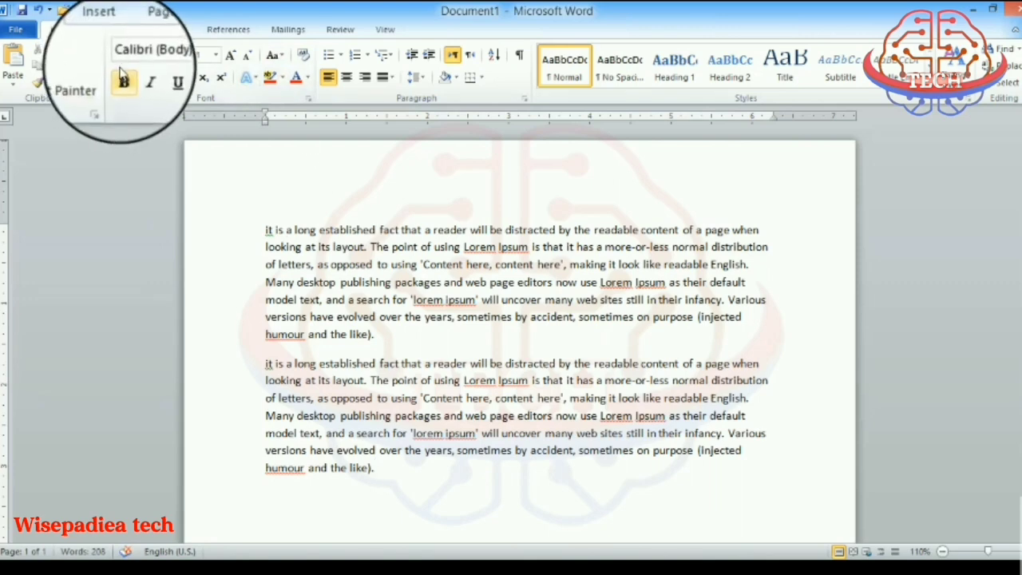
{"action": "left_click_drag", "start_coordinate": [266, 231], "coordinate": [375, 329]}
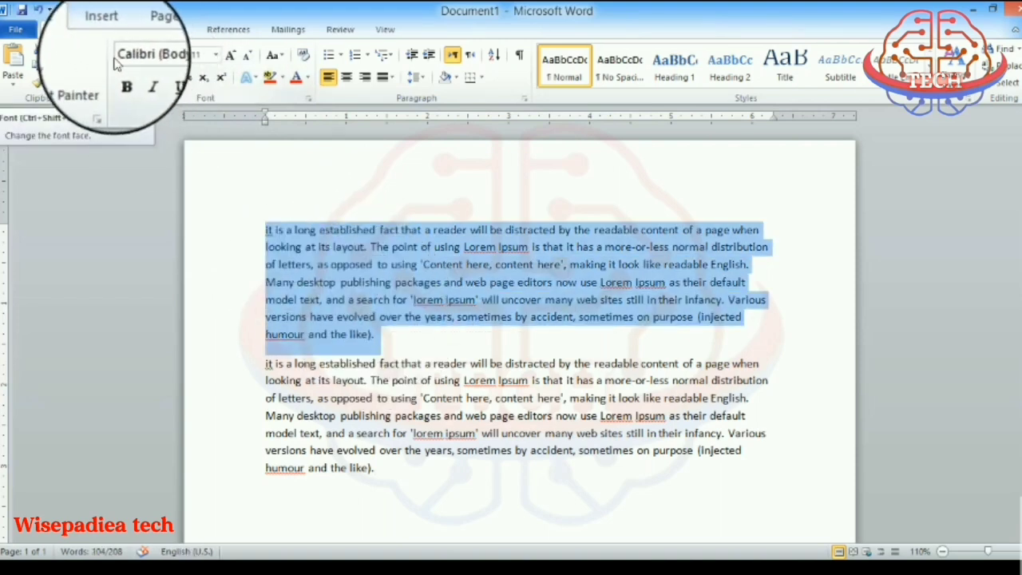
{"action": "left_click", "coordinate": [183, 56]}
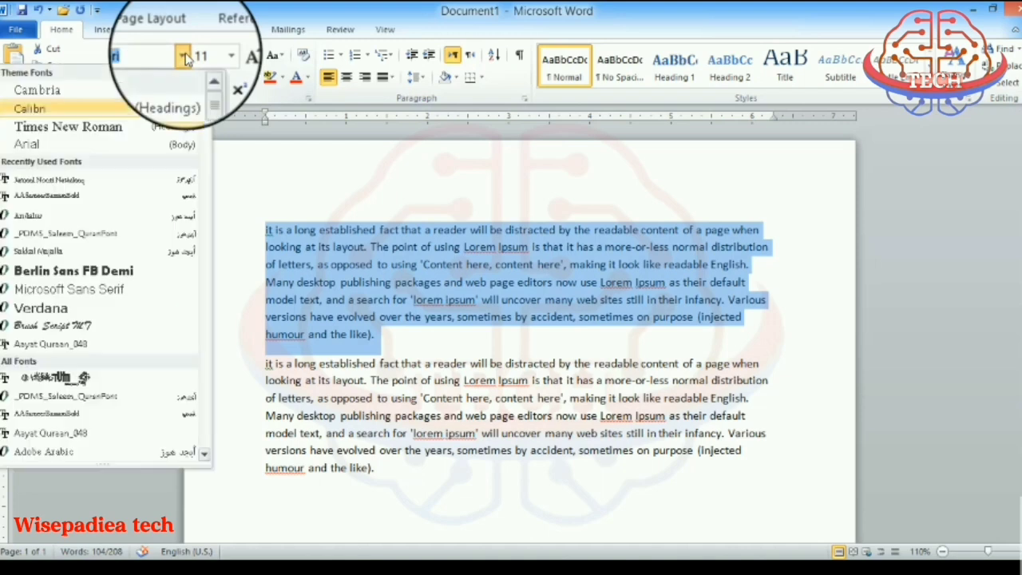
{"action": "left_click", "coordinate": [184, 57]}
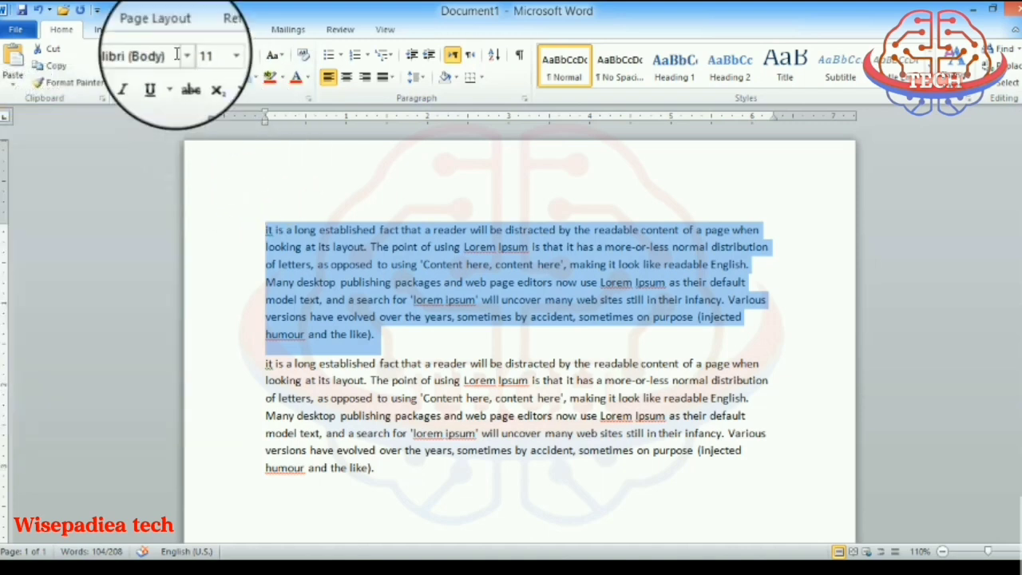
{"action": "left_click", "coordinate": [184, 58]}
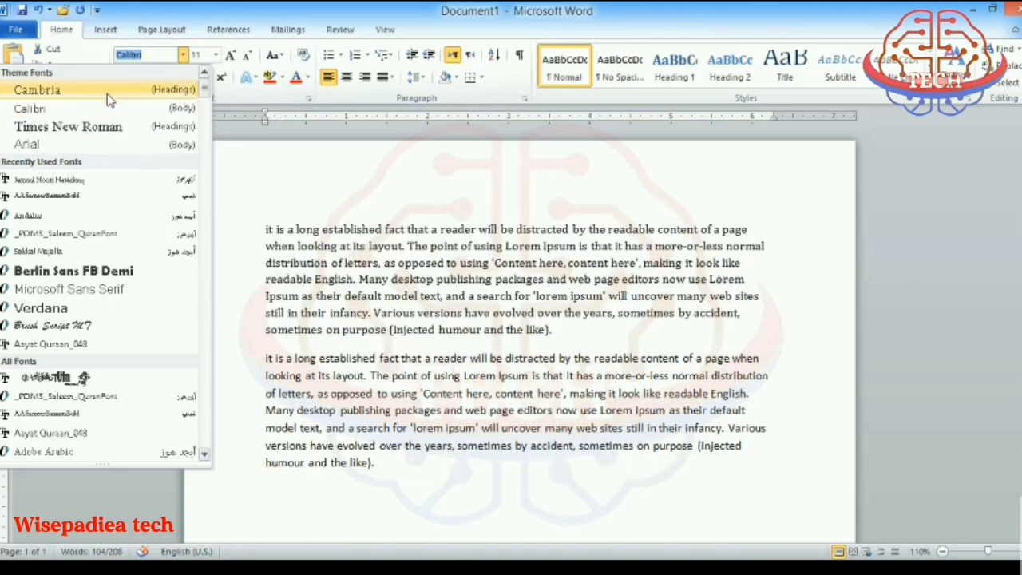
{"action": "left_click", "coordinate": [502, 300]}
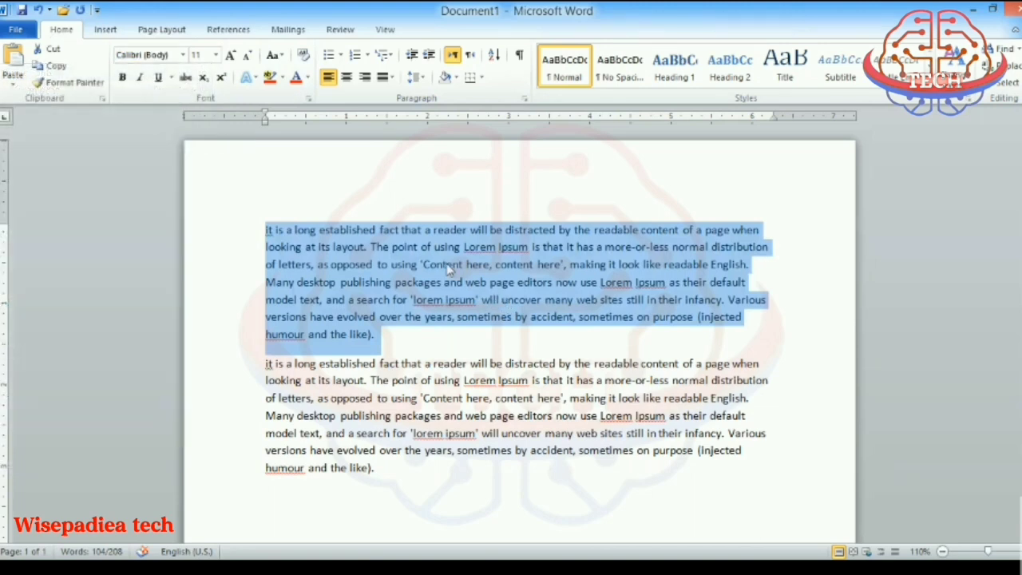
{"action": "left_click", "coordinate": [432, 284]}
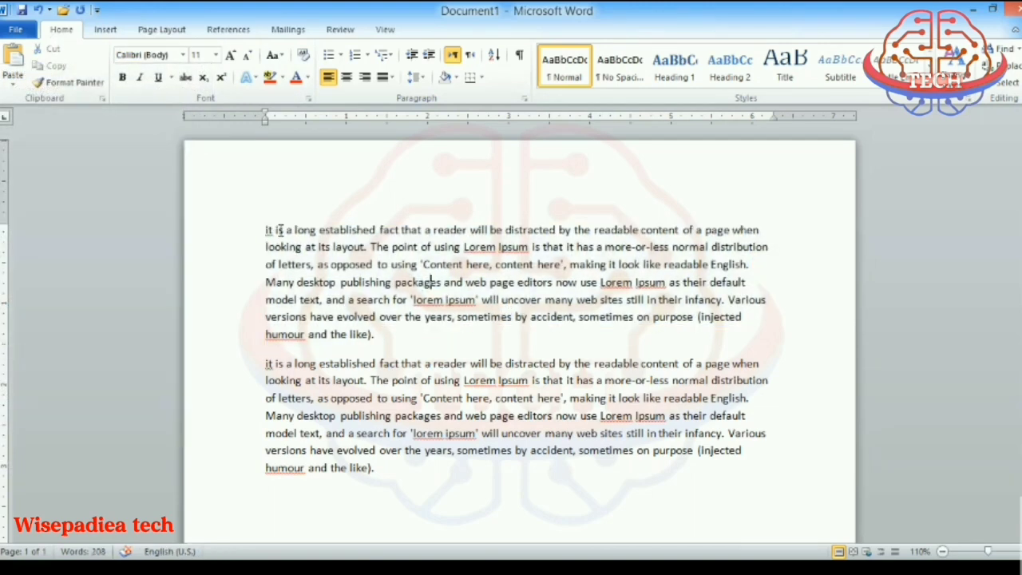
{"action": "left_click_drag", "start_coordinate": [263, 230], "coordinate": [749, 267]}
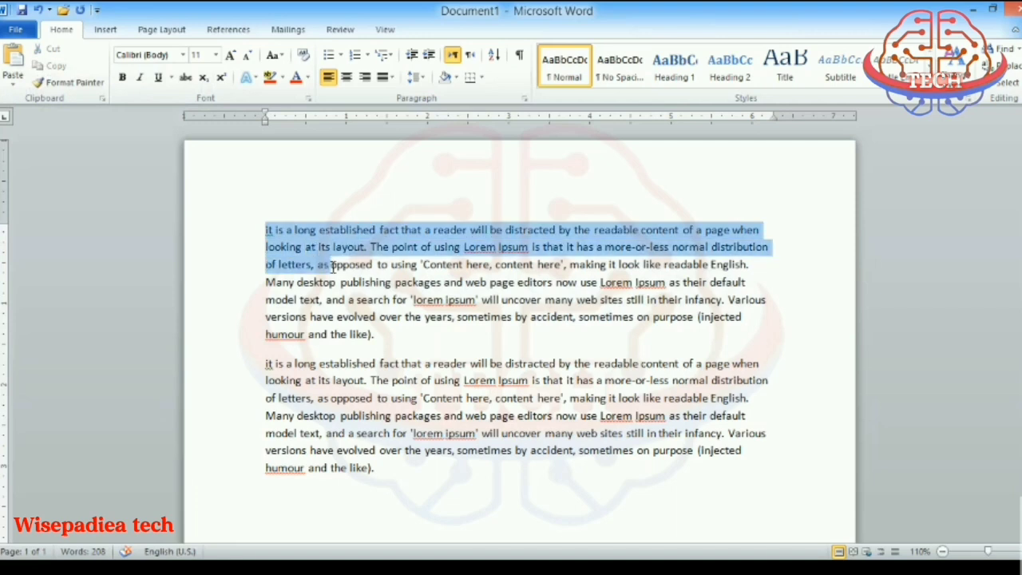
{"action": "left_click", "coordinate": [456, 317]}
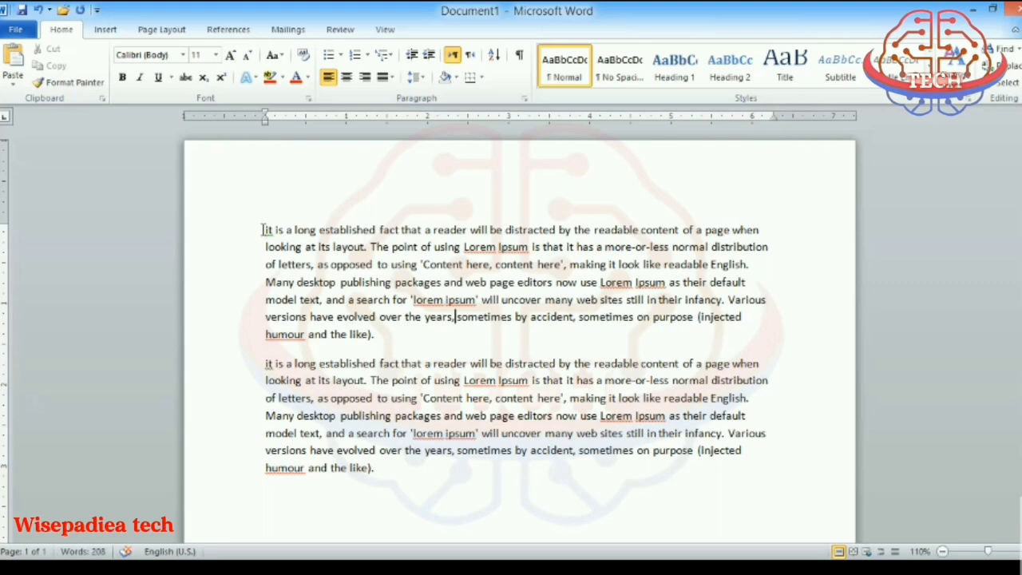
{"action": "left_click_drag", "start_coordinate": [264, 230], "coordinate": [381, 336]}
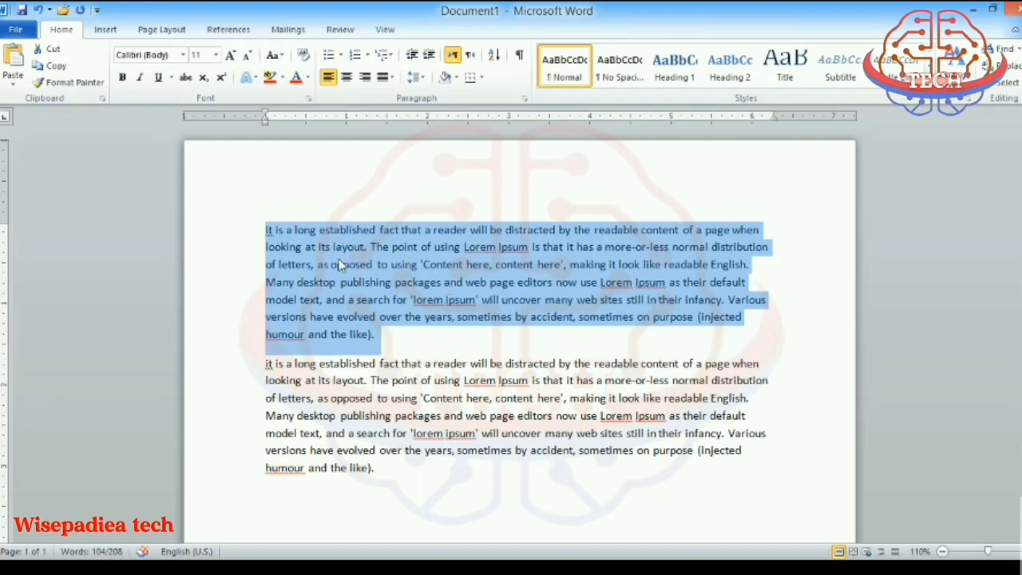
{"action": "left_click", "coordinate": [392, 282]}
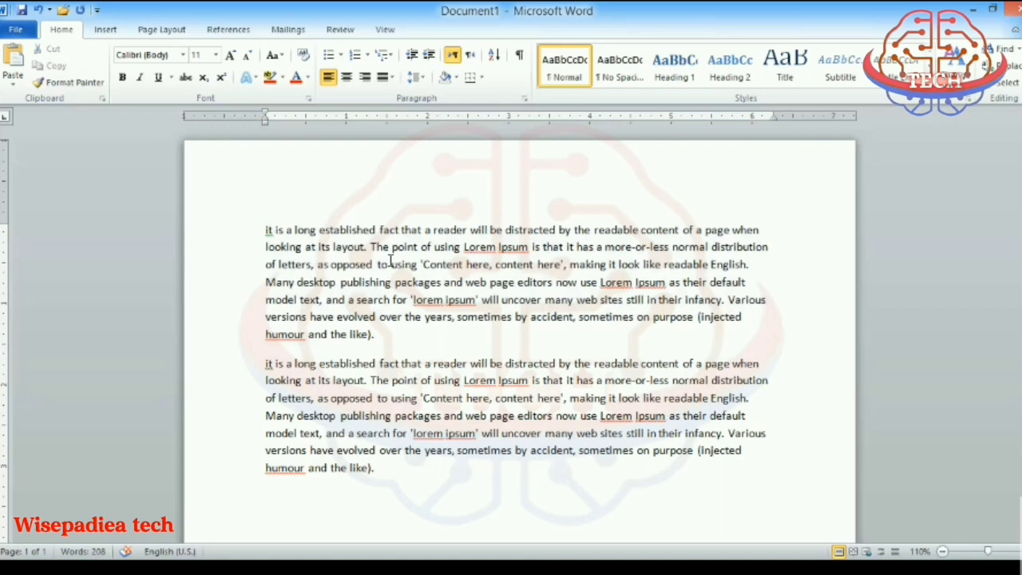
{"action": "left_click_drag", "start_coordinate": [421, 265], "coordinate": [557, 264]}
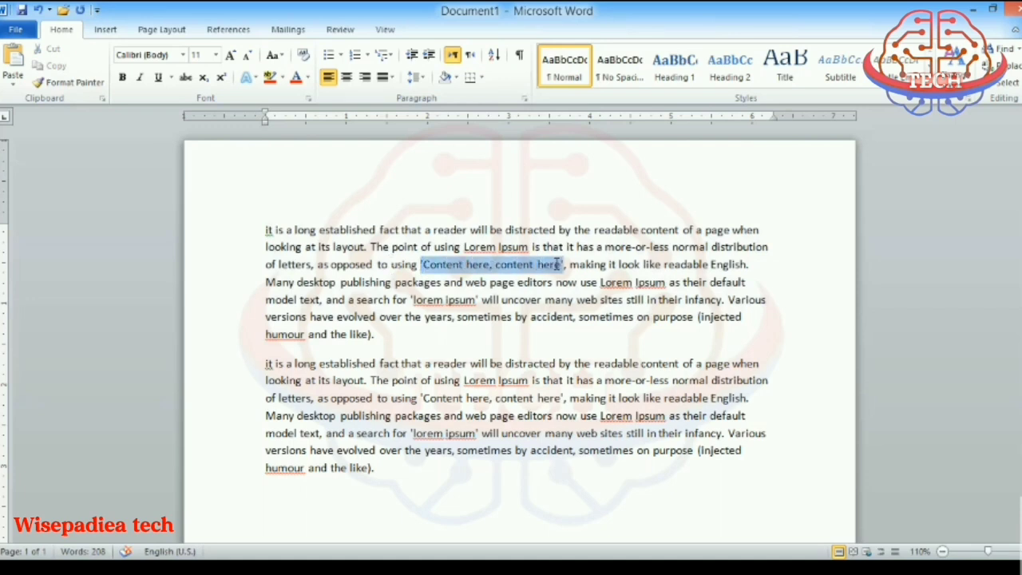
Apply Times New Roman to the whole first paragraph, and replace that font with Berlin Sans FB Demi
{"action": "left_click_drag", "start_coordinate": [265, 231], "coordinate": [572, 359]}
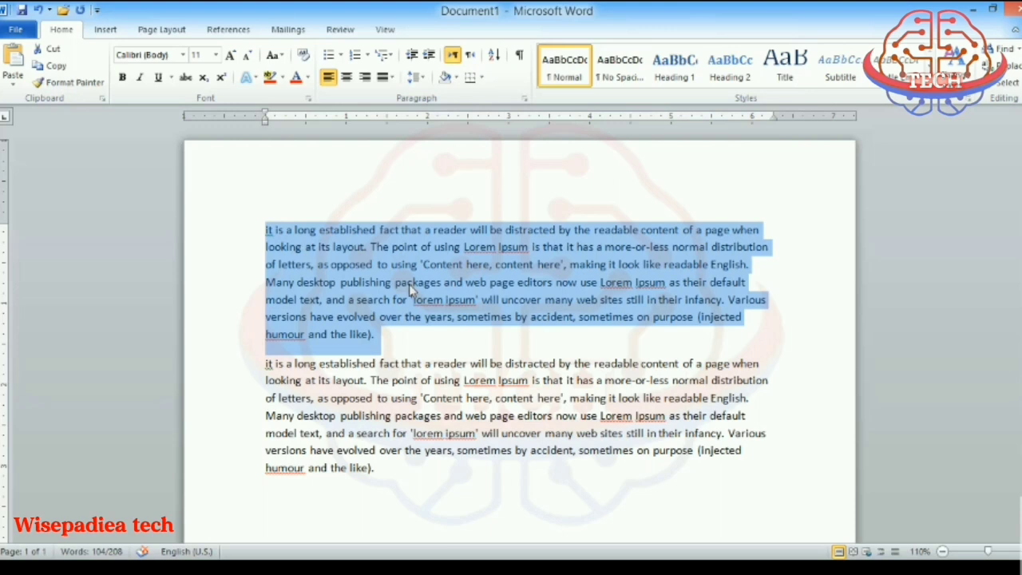
{"action": "left_click", "coordinate": [183, 55]}
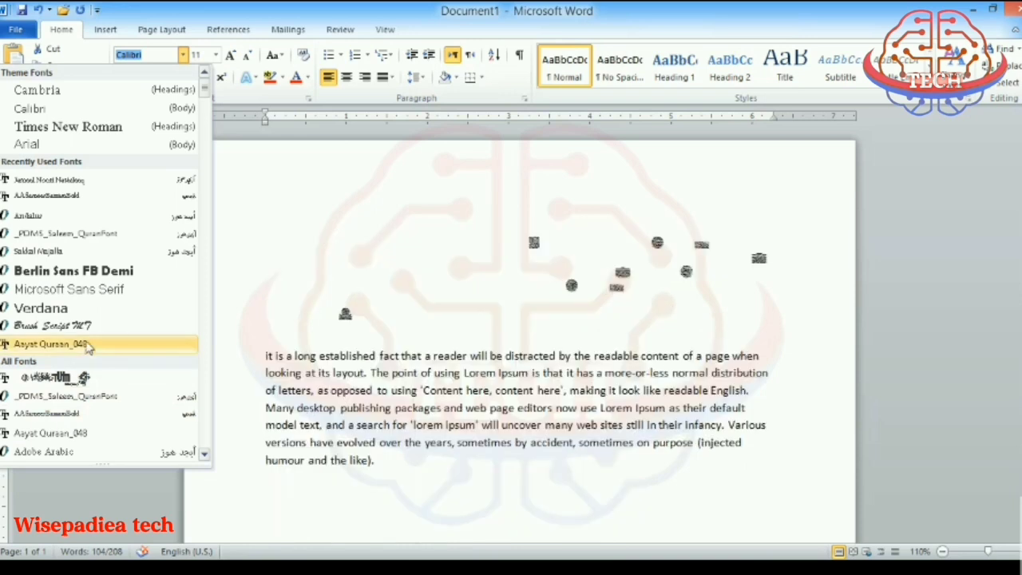
{"action": "scroll", "coordinate": [111, 280], "scroll_direction": "down", "scroll_amount": 1}
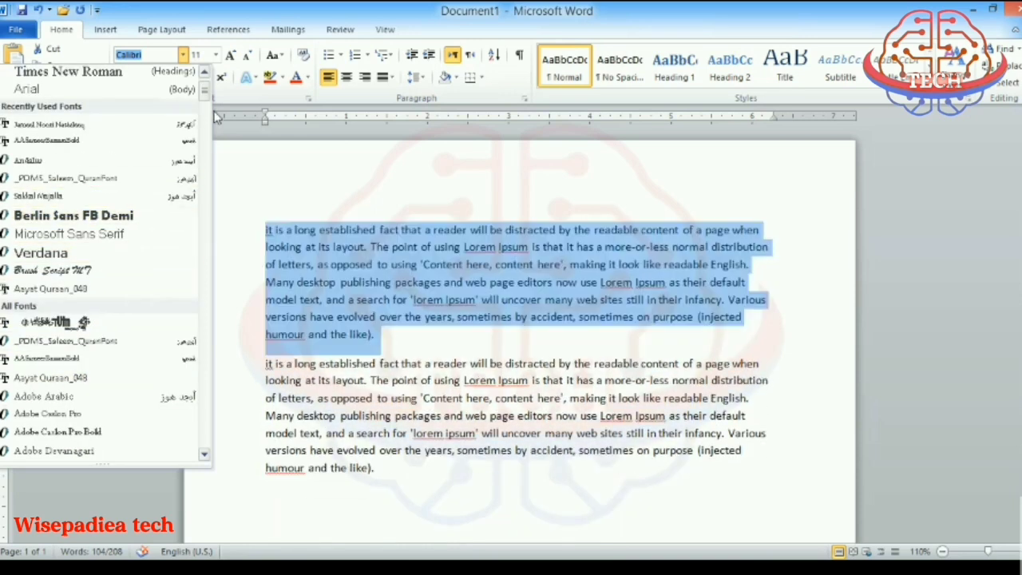
{"action": "mouse_move", "coordinate": [206, 96]}
{"action": "left_mouse_down"}
{"action": "mouse_move", "coordinate": [206, 334]}
{"action": "mouse_move", "coordinate": [206, 84]}
{"action": "left_mouse_up"}
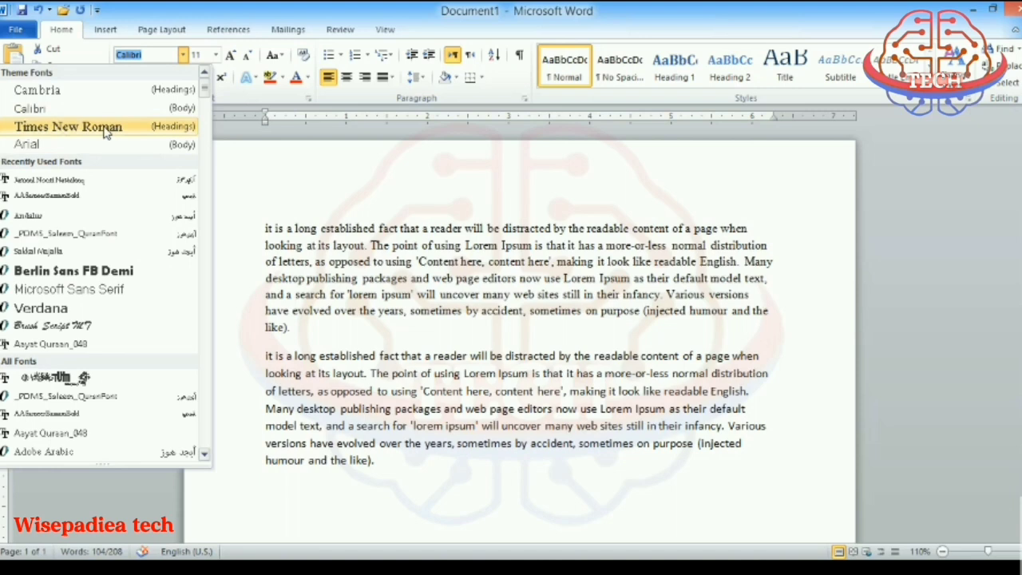
{"action": "left_click", "coordinate": [104, 128]}
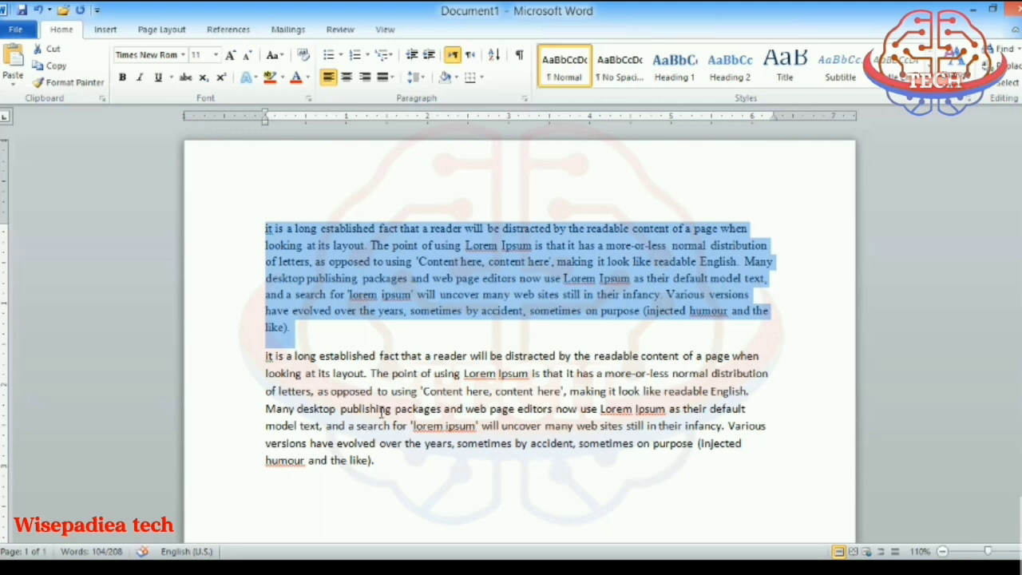
{"action": "left_click", "coordinate": [183, 55]}
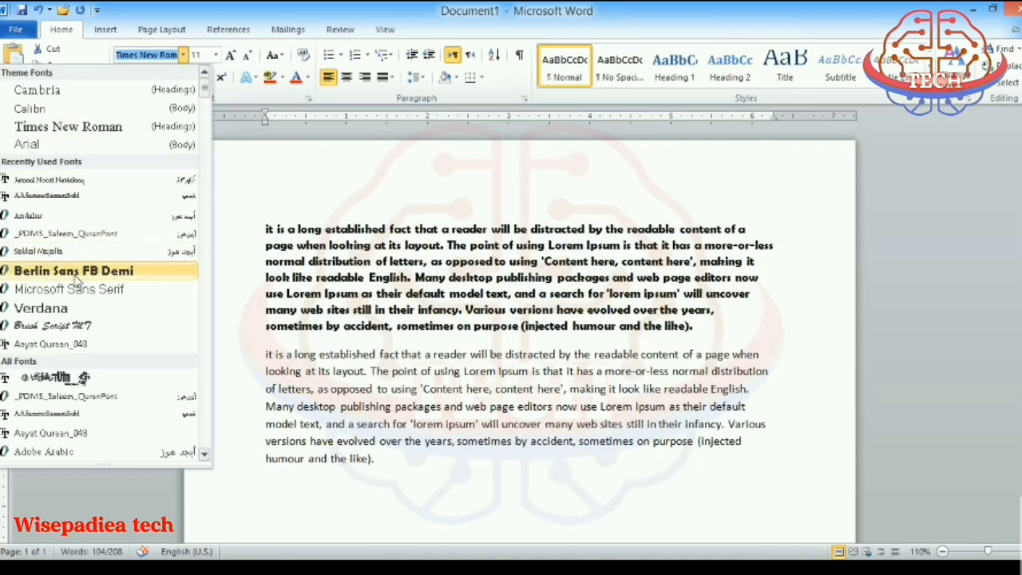
{"action": "left_click", "coordinate": [76, 272]}
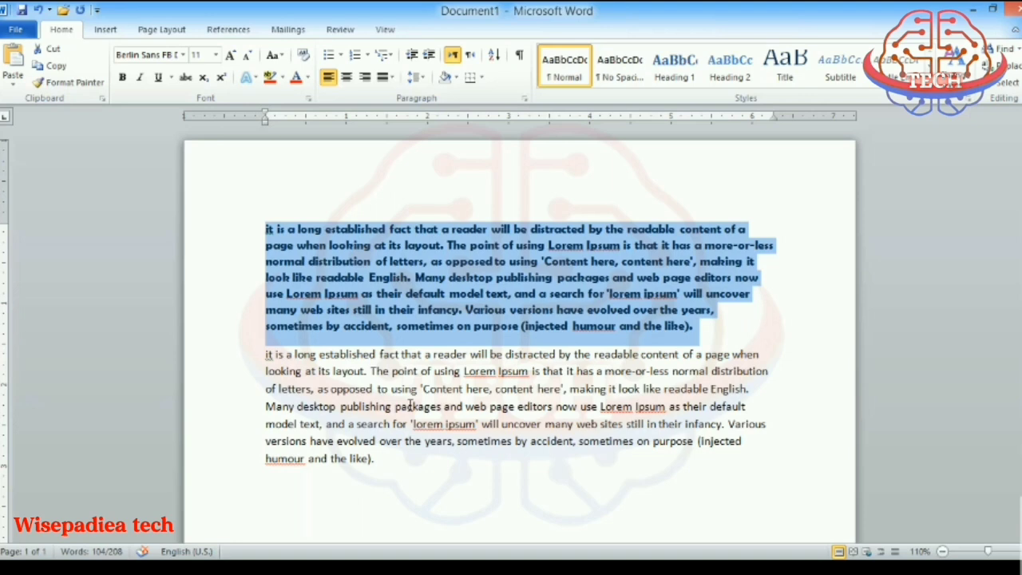
{"action": "left_click", "coordinate": [406, 294]}
{"action": "left_click", "coordinate": [406, 441]}
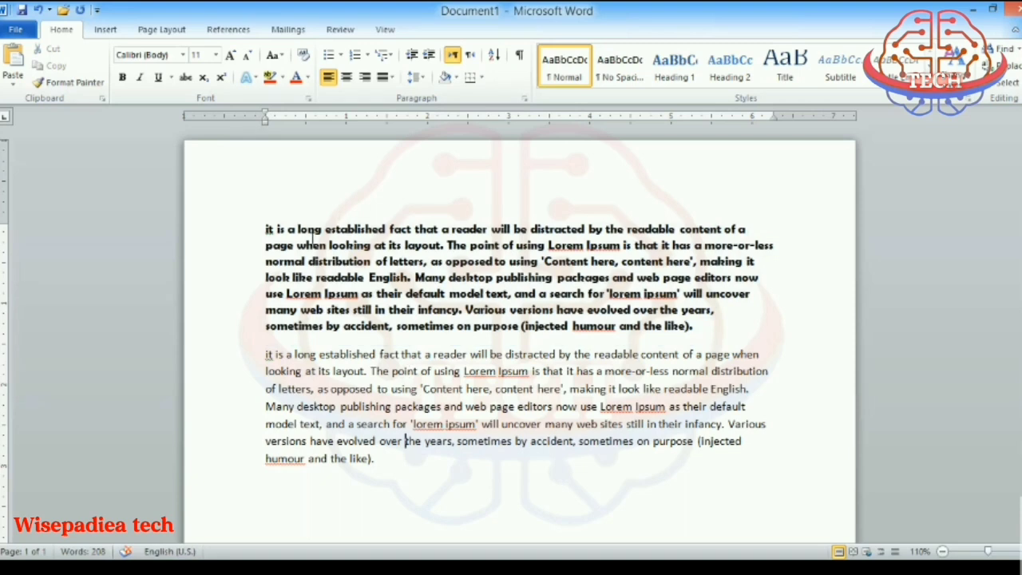
Set the first paragraph's passage from "The point of using Lorem Ipsum" through "and a search" to the Verdana font
{"action": "left_click_drag", "start_coordinate": [448, 246], "coordinate": [587, 294]}
{"action": "left_click", "coordinate": [182, 54]}
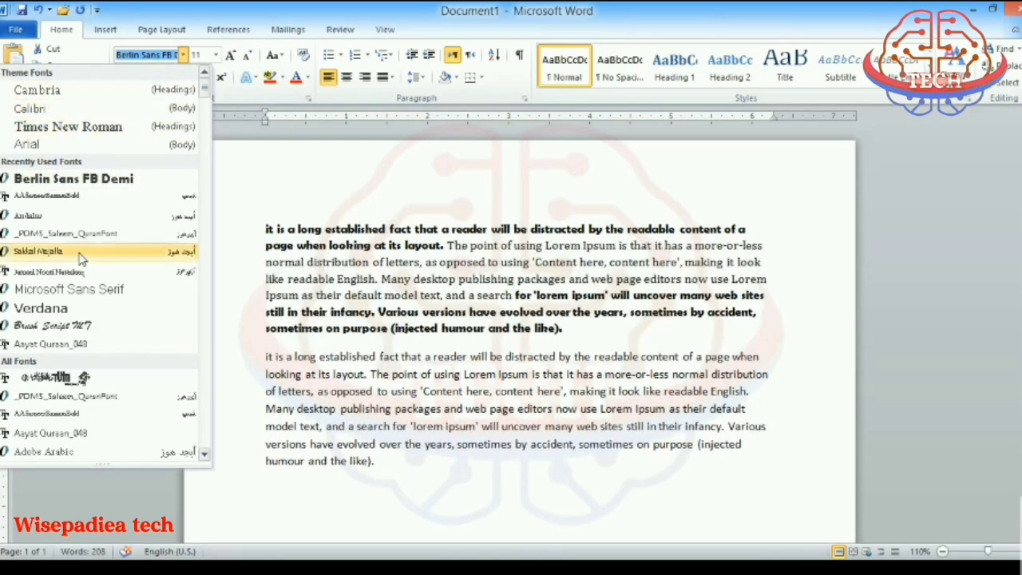
{"action": "left_click", "coordinate": [94, 310]}
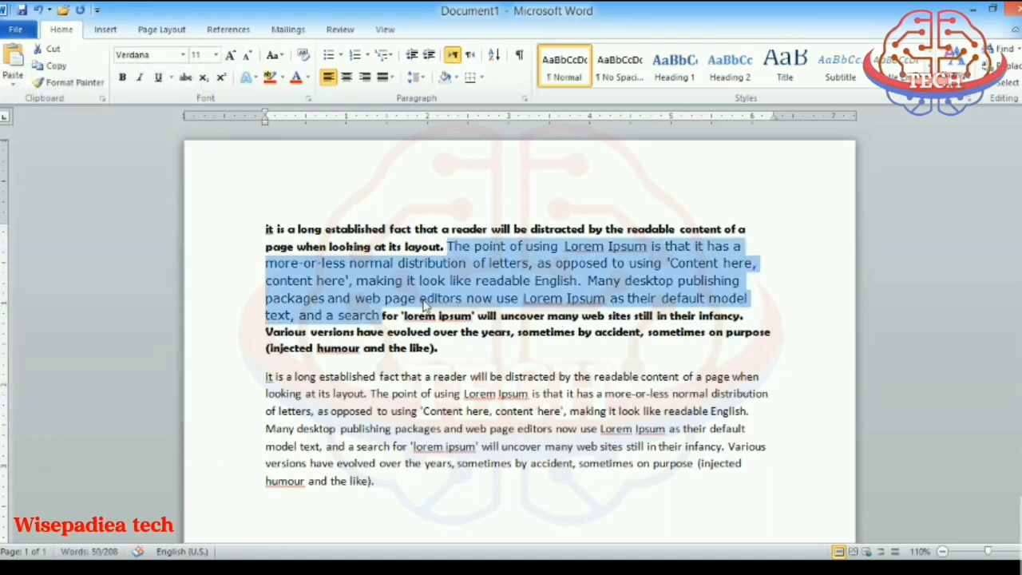
{"action": "left_click", "coordinate": [426, 411]}
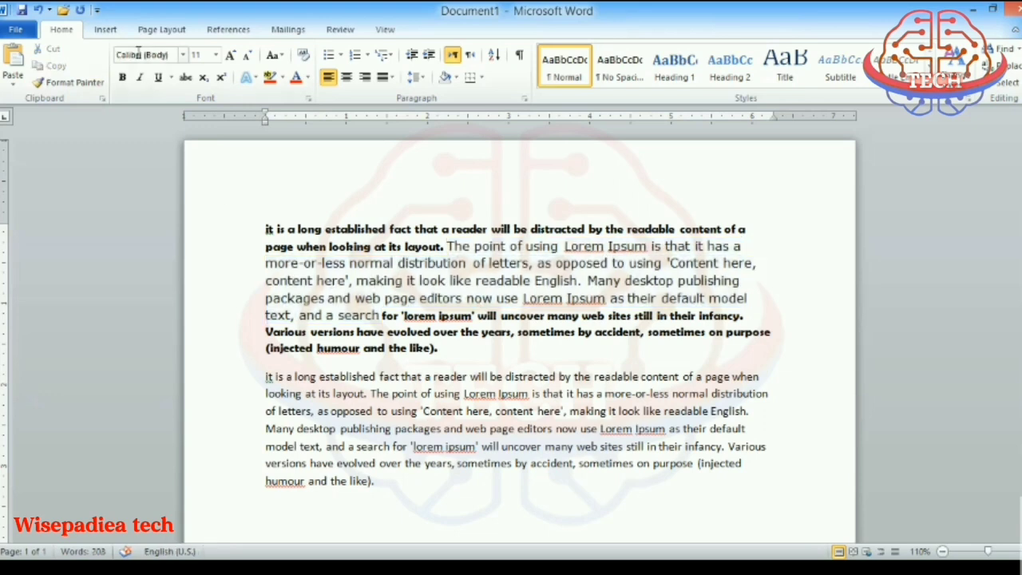
Change the font of the words "look like readable English" in the first paragraph to Brush Script MT
{"action": "left_click", "coordinate": [184, 56]}
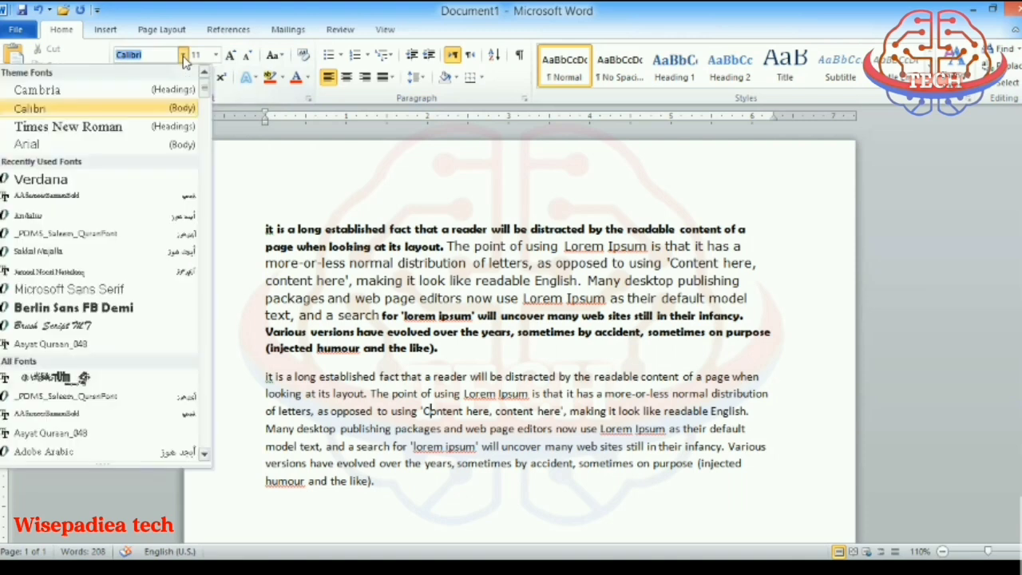
{"action": "left_click", "coordinate": [184, 58]}
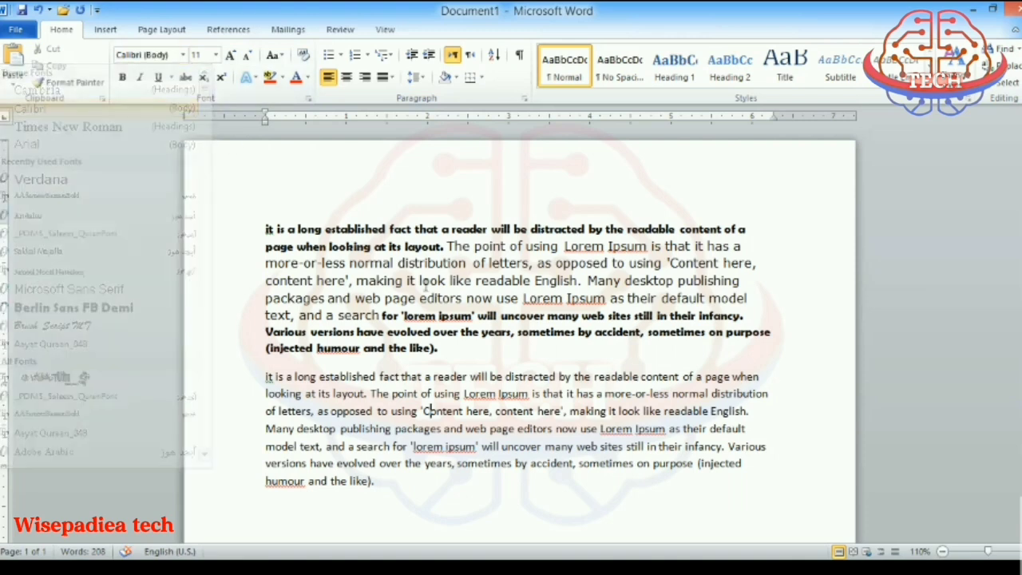
{"action": "left_click", "coordinate": [183, 56]}
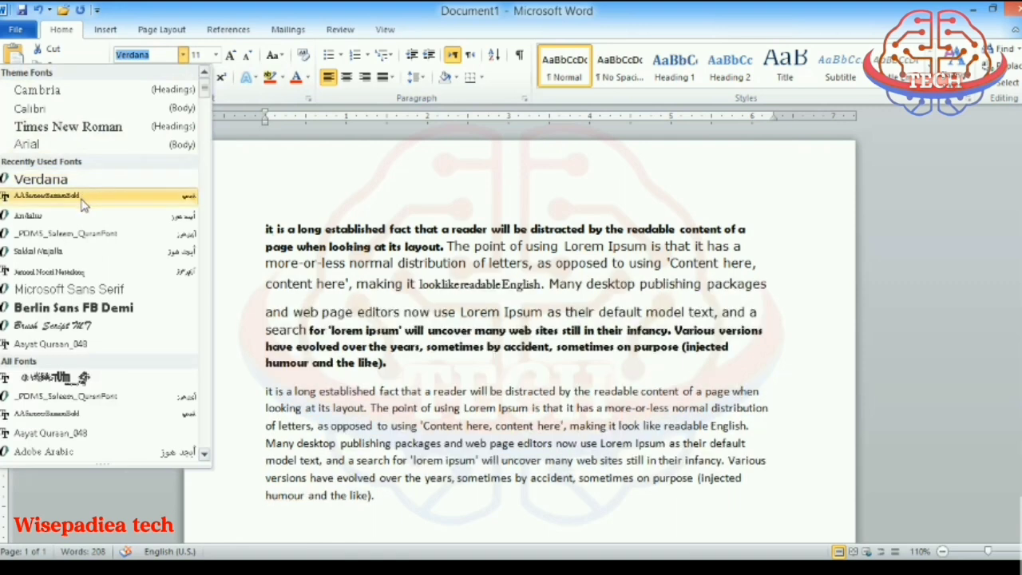
{"action": "left_click", "coordinate": [69, 329]}
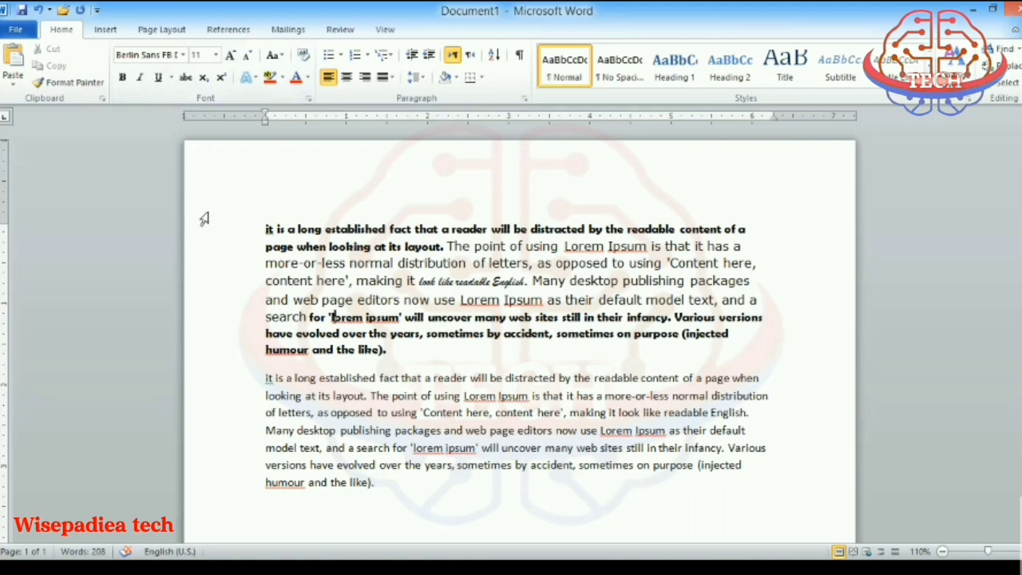
Set the font size of the words "look like readable English" in the first paragraph to 22
{"action": "left_click_drag", "start_coordinate": [556, 264], "coordinate": [711, 266]}
{"action": "left_click_drag", "start_coordinate": [418, 281], "coordinate": [524, 281]}
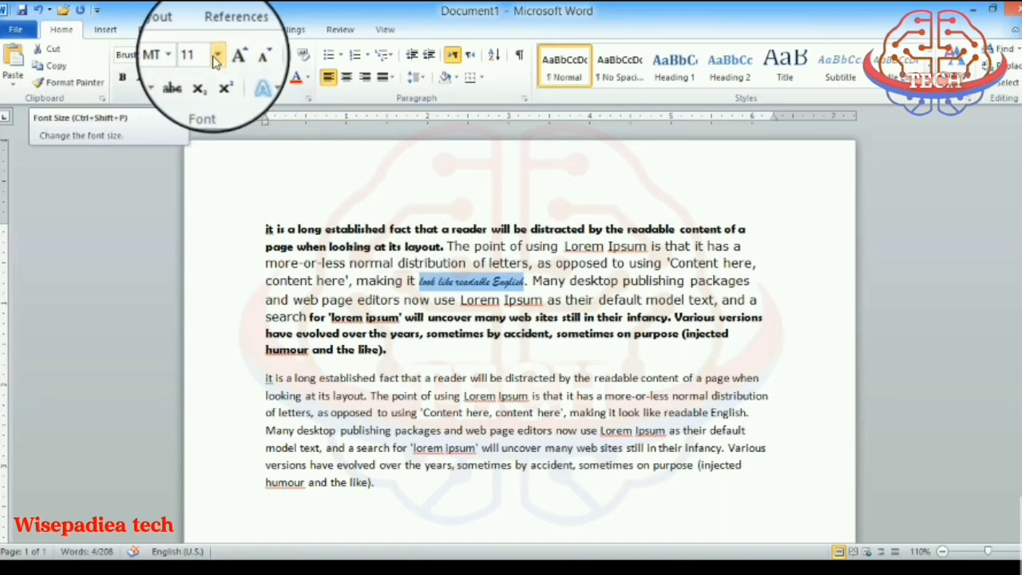
{"action": "left_click", "coordinate": [215, 54]}
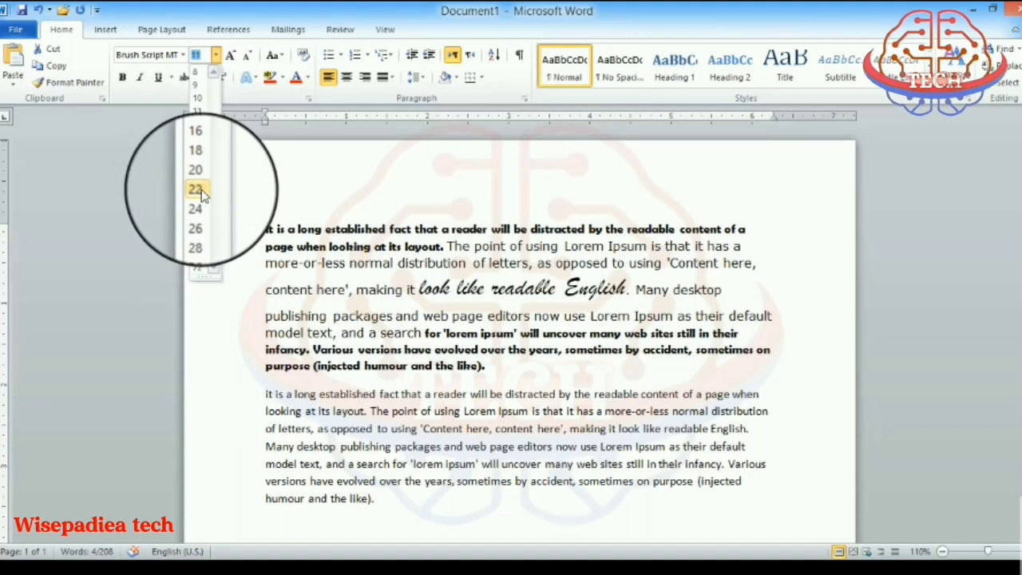
{"action": "left_click", "coordinate": [196, 189]}
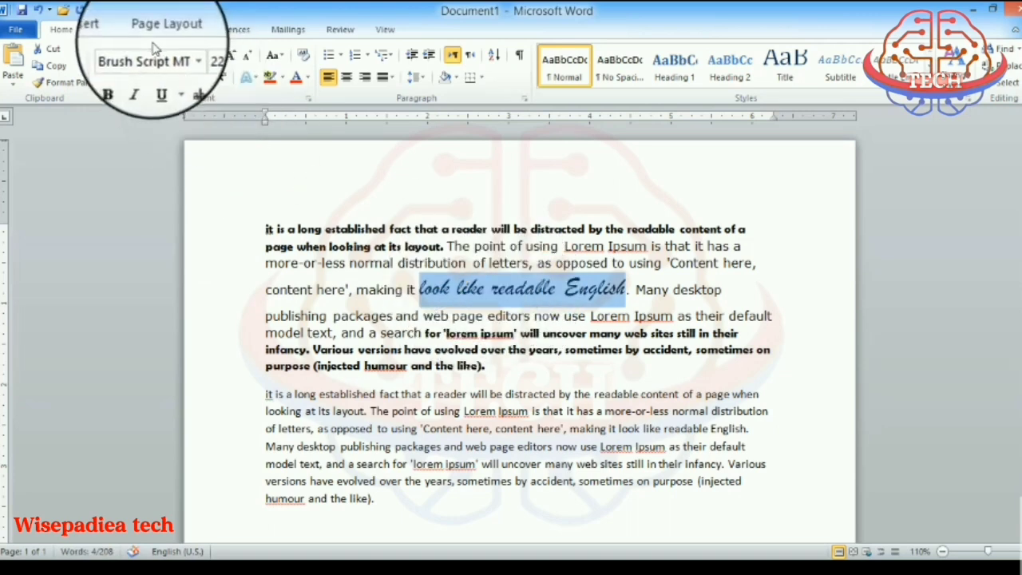
{"action": "left_click", "coordinate": [289, 289]}
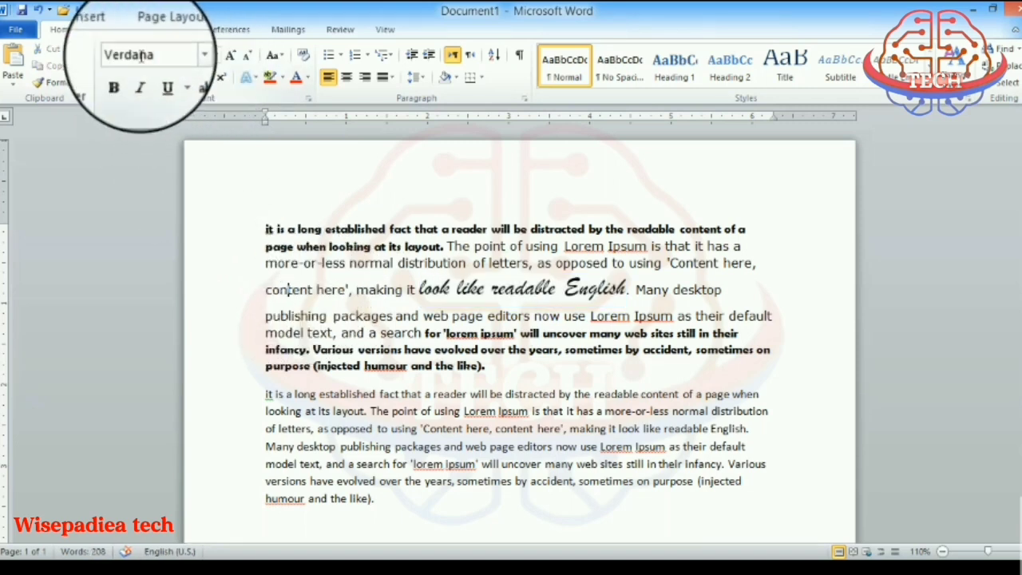
{"action": "left_click", "coordinate": [345, 236]}
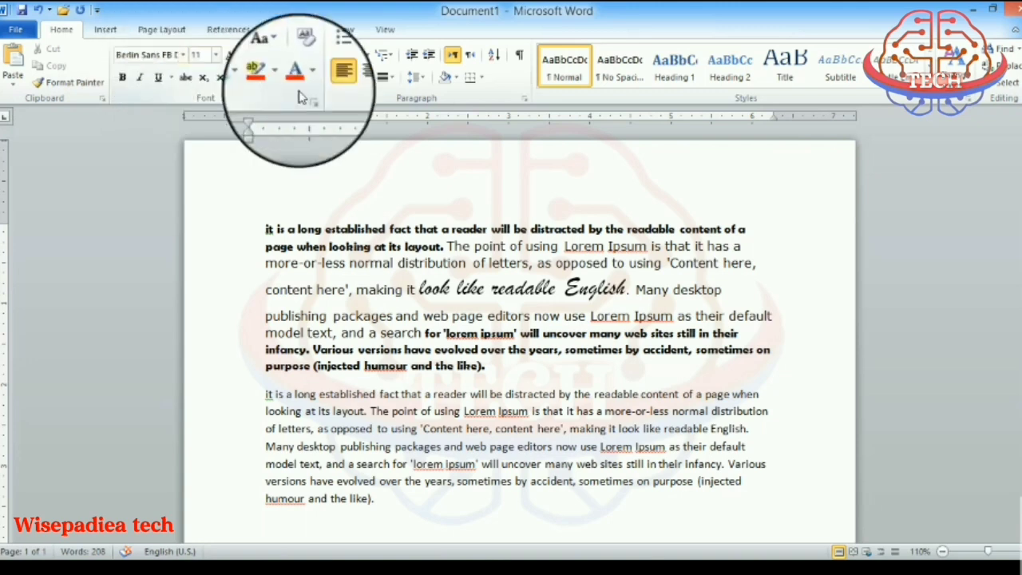
{"action": "left_click", "coordinate": [374, 435]}
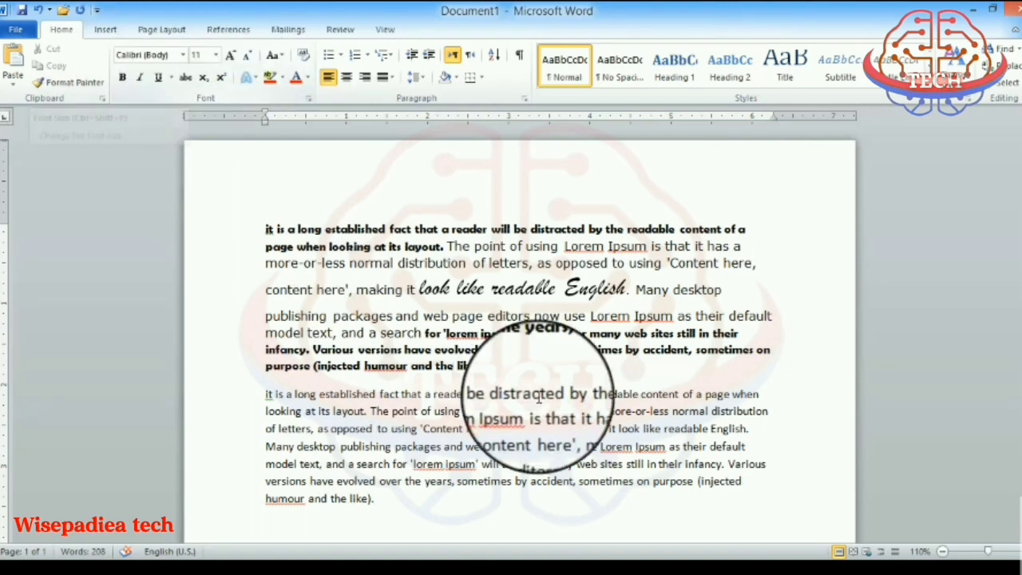
{"action": "left_click", "coordinate": [448, 336]}
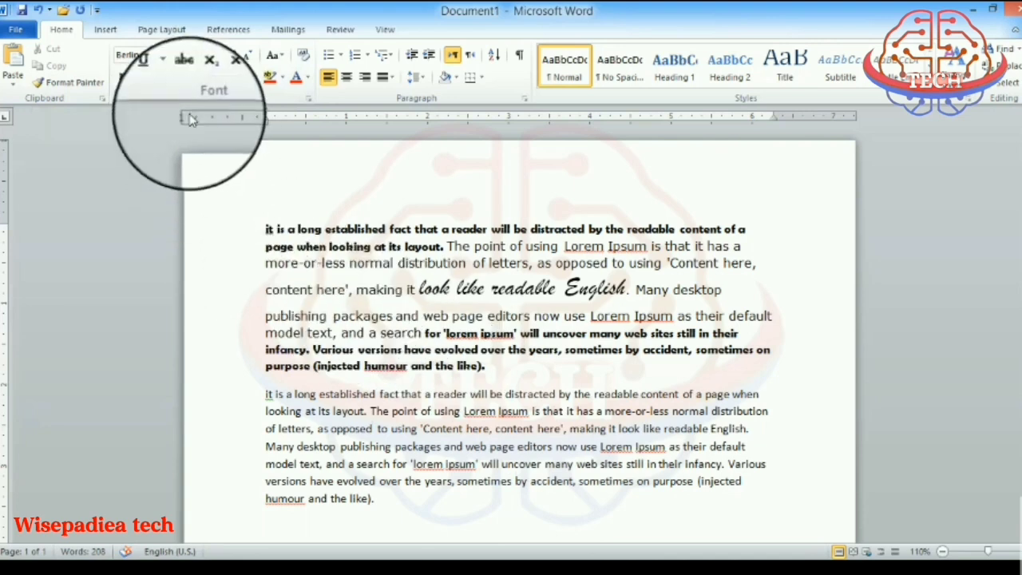
{"action": "left_click_drag", "start_coordinate": [438, 281], "coordinate": [596, 293]}
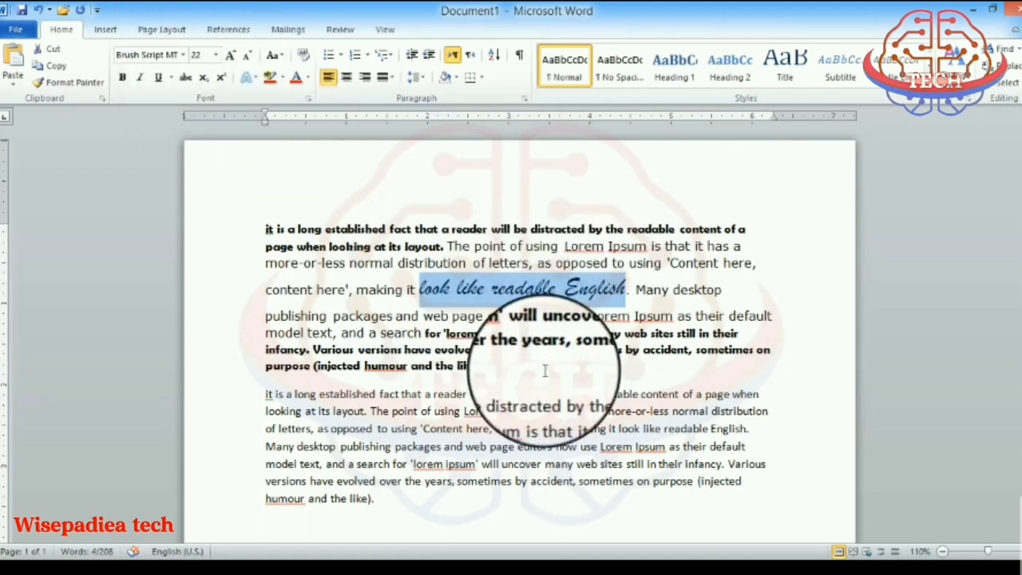
Enlarge the words "publishing packages" in the first paragraph by four font size increments
{"action": "left_click_drag", "start_coordinate": [266, 316], "coordinate": [391, 320]}
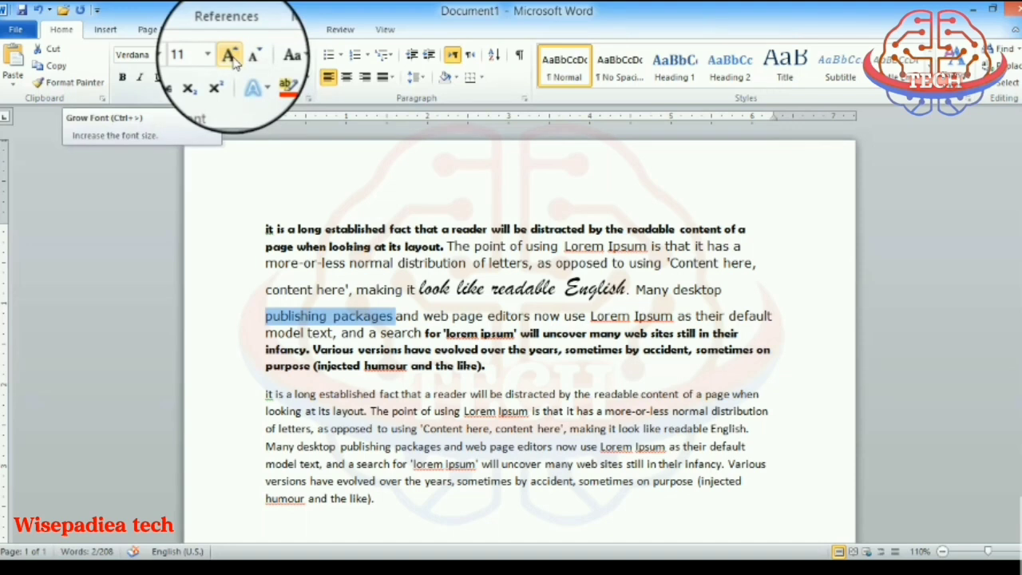
{"action": "left_click", "coordinate": [234, 61]}
{"action": "left_click", "coordinate": [233, 61]}
{"action": "left_click", "coordinate": [233, 60]}
{"action": "left_click", "coordinate": [234, 61]}
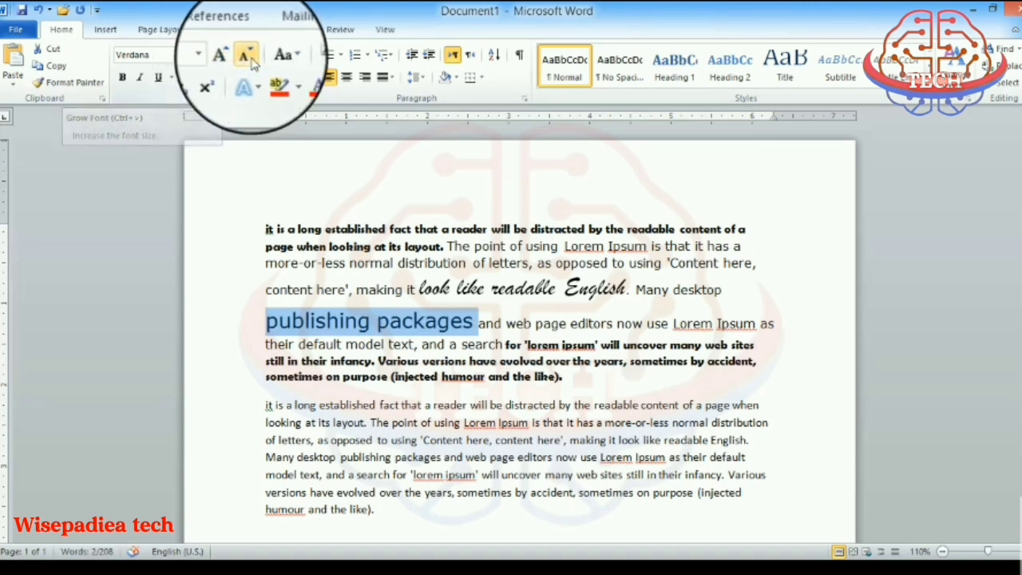
Shrink the words "publishing packages" in the first paragraph by several increments, and set their font size to 40
{"action": "left_click", "coordinate": [248, 63]}
{"action": "left_click", "coordinate": [247, 62]}
{"action": "left_click", "coordinate": [247, 62]}
{"action": "left_click", "coordinate": [248, 62]}
{"action": "left_click", "coordinate": [247, 62]}
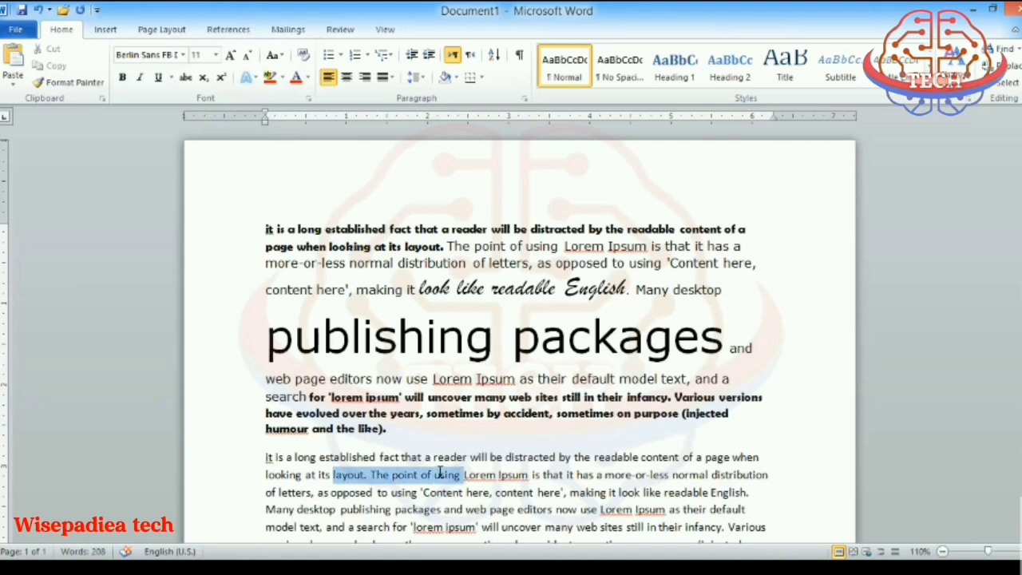
Set the font size of the words "page editors now" in the first paragraph to 44
{"action": "left_click_drag", "start_coordinate": [438, 477], "coordinate": [439, 476]}
{"action": "left_click_drag", "start_coordinate": [302, 381], "coordinate": [370, 381]}
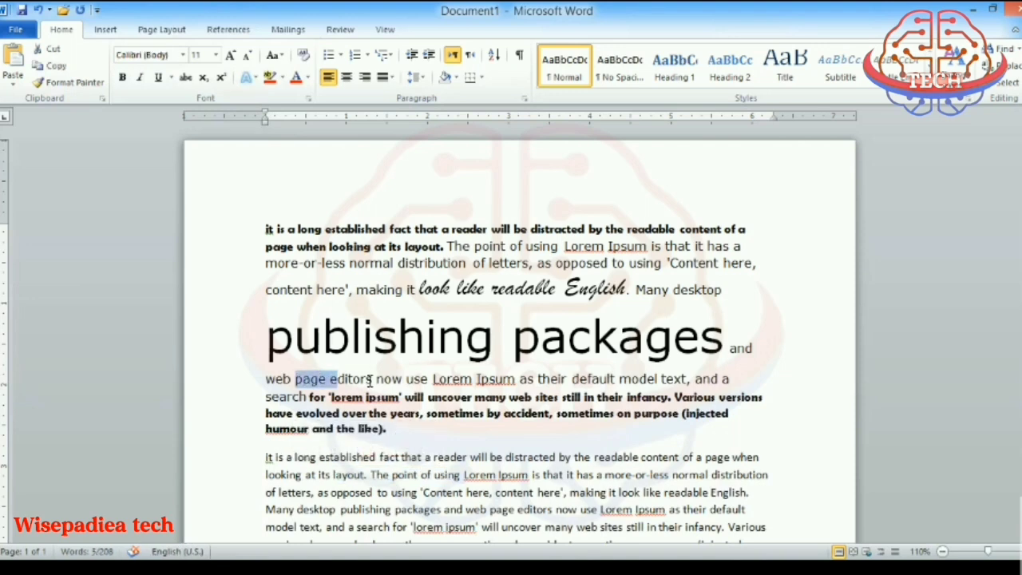
{"action": "left_click", "coordinate": [210, 54]}
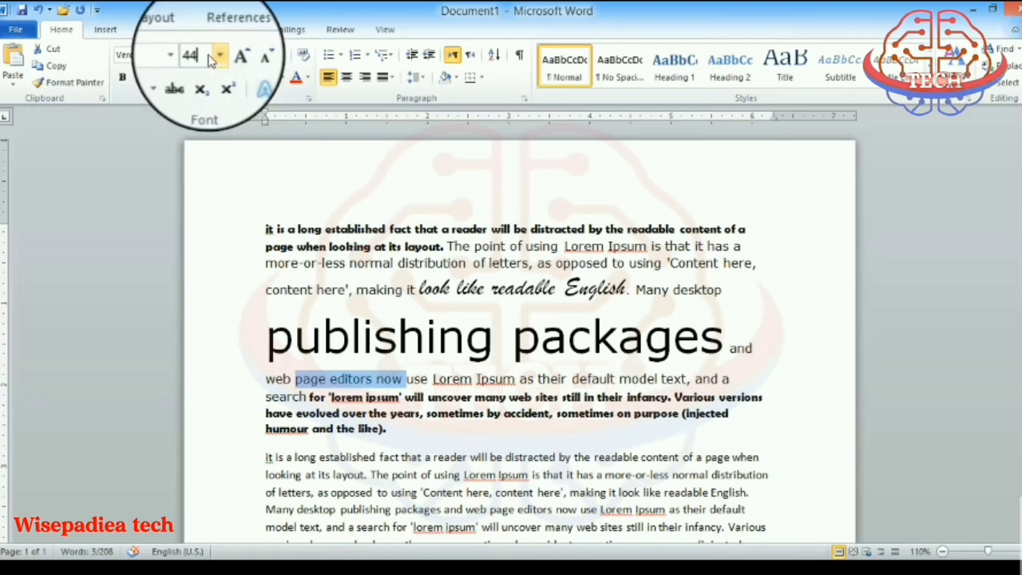
{"action": "key", "text": "Return"}
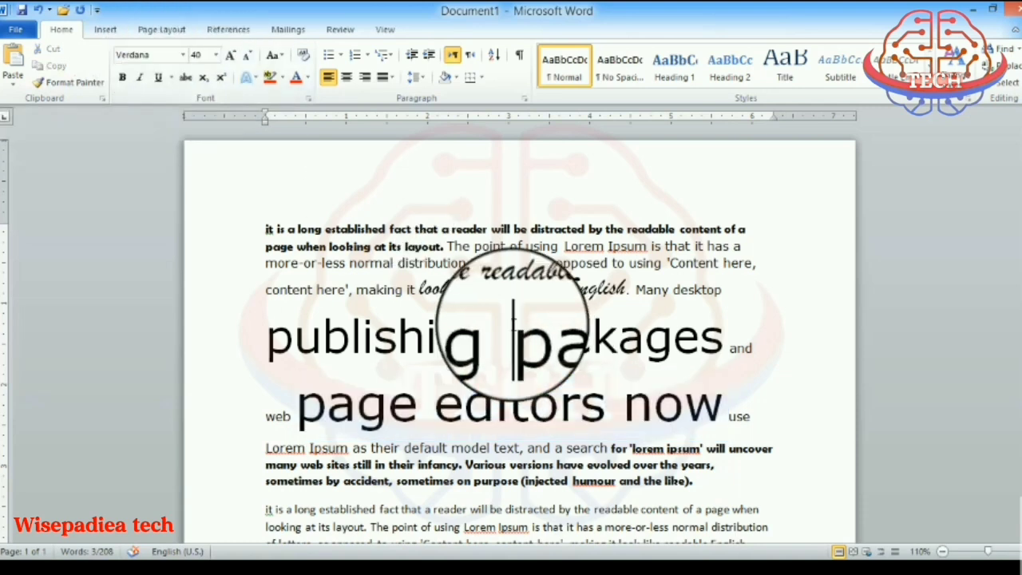
{"action": "left_click", "coordinate": [478, 335]}
Examine the letter-case options offered for the opening lines of the second paragraph
{"action": "scroll", "coordinate": [475, 322], "scroll_direction": "down", "scroll_amount": 3}
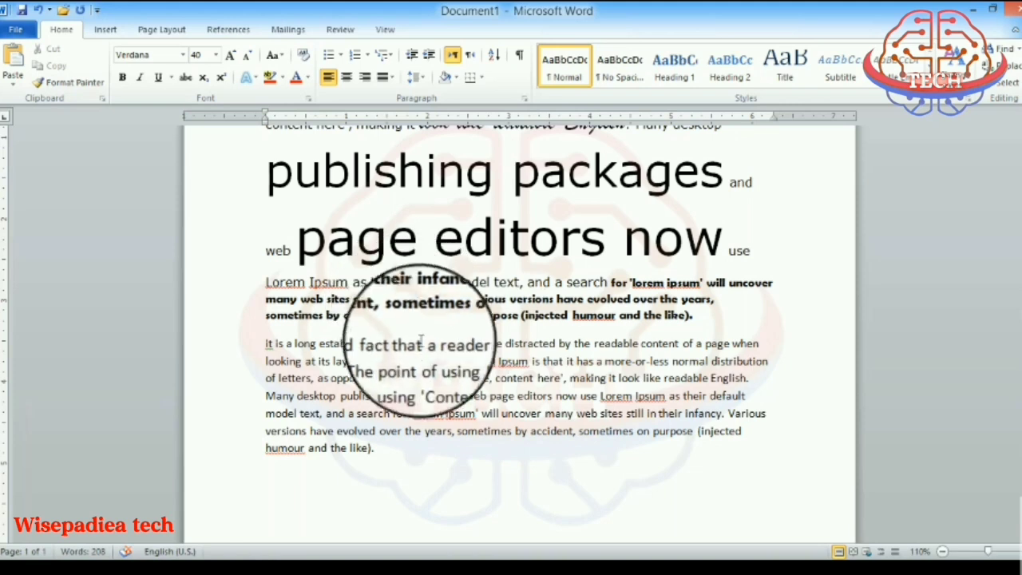
{"action": "left_click_drag", "start_coordinate": [312, 343], "coordinate": [387, 343]}
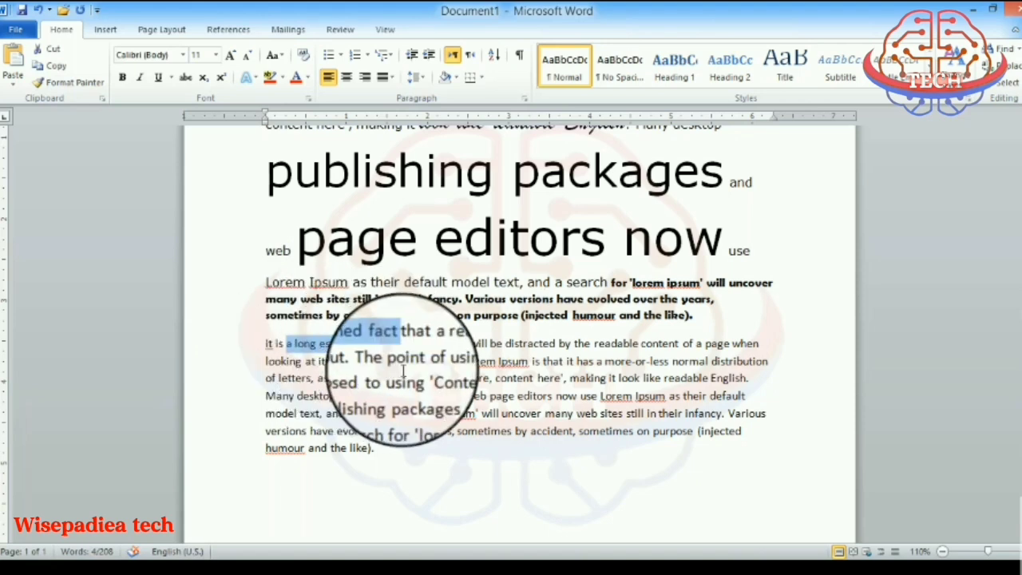
{"action": "left_click", "coordinate": [263, 345]}
{"action": "left_click_drag", "start_coordinate": [263, 346], "coordinate": [393, 450]}
{"action": "left_click", "coordinate": [266, 345]}
{"action": "left_click_drag", "start_coordinate": [266, 345], "coordinate": [409, 372]}
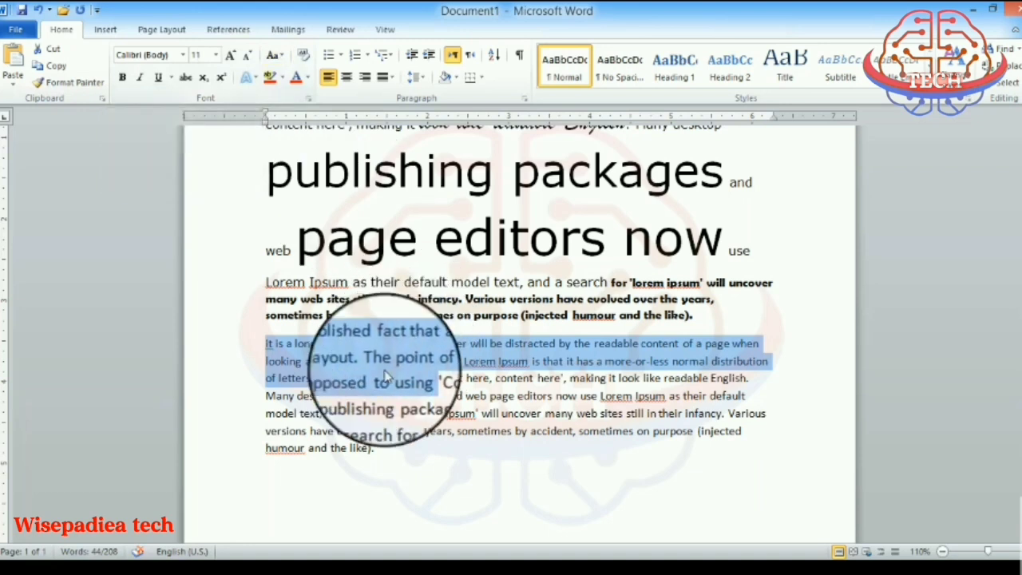
{"action": "left_click", "coordinate": [282, 60]}
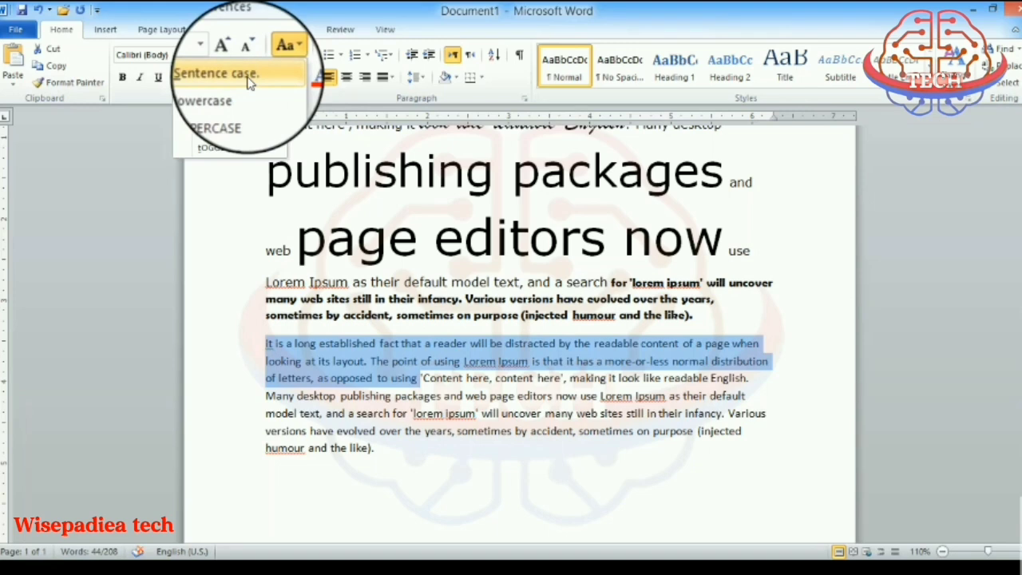
{"action": "left_click", "coordinate": [374, 368]}
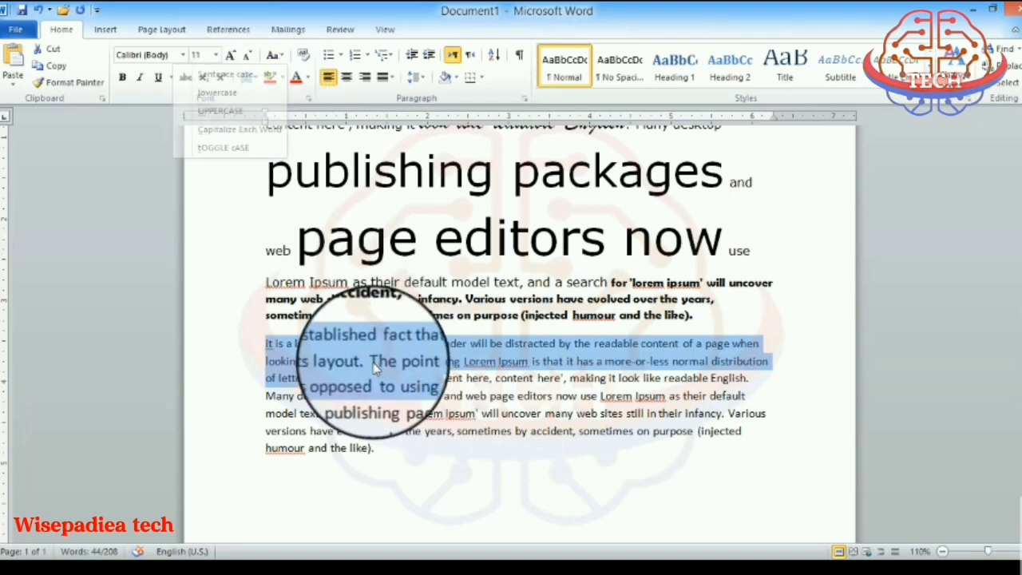
{"action": "left_click", "coordinate": [371, 365]}
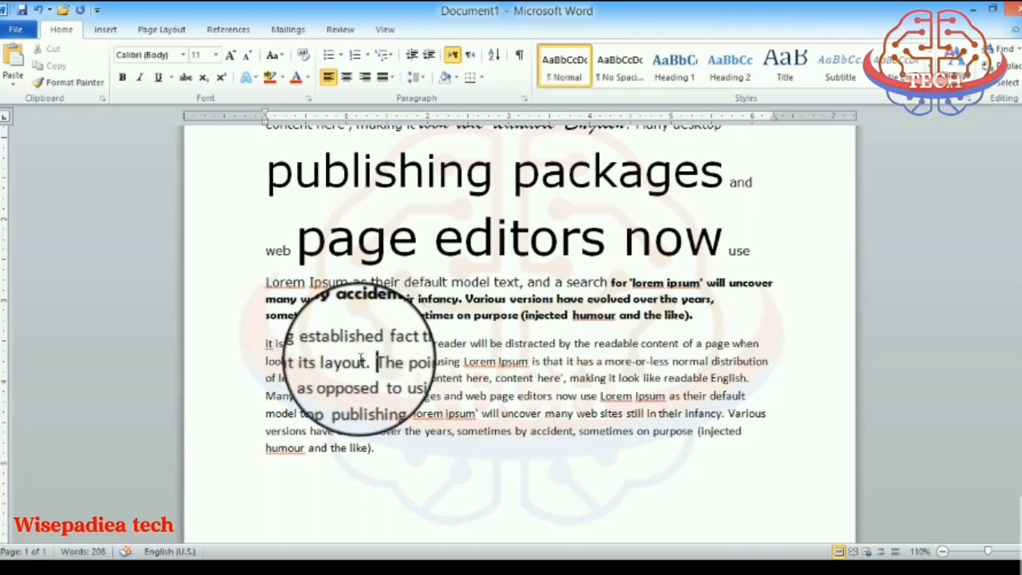
Convert the whole second paragraph to lowercase
{"action": "left_click_drag", "start_coordinate": [266, 343], "coordinate": [392, 468]}
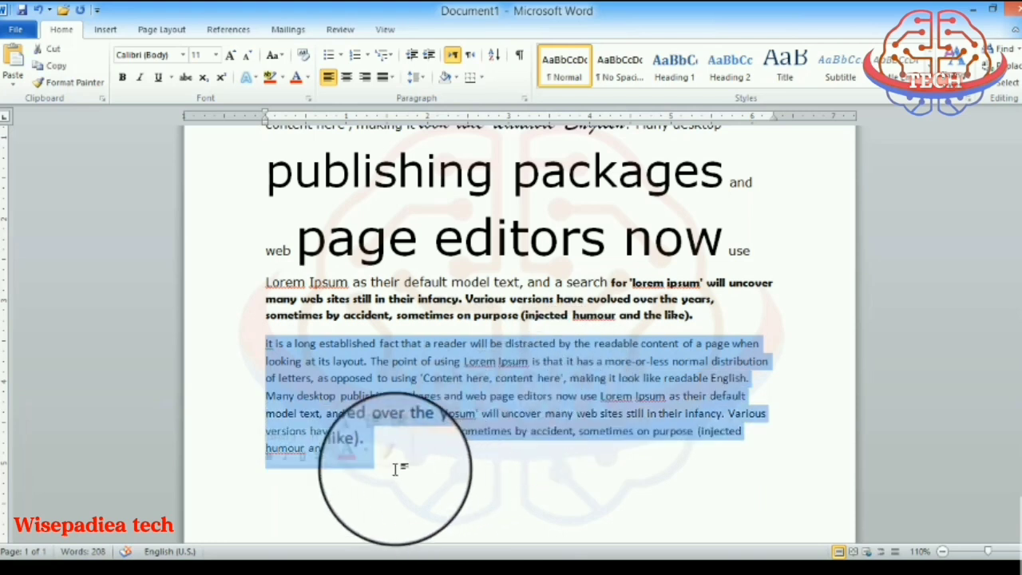
{"action": "left_click", "coordinate": [271, 63]}
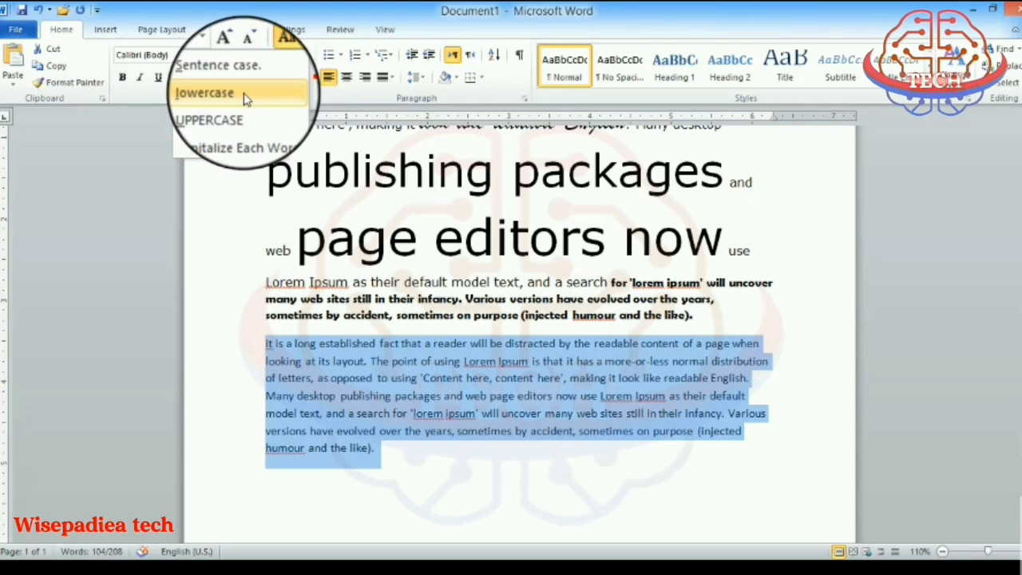
{"action": "left_click", "coordinate": [245, 96]}
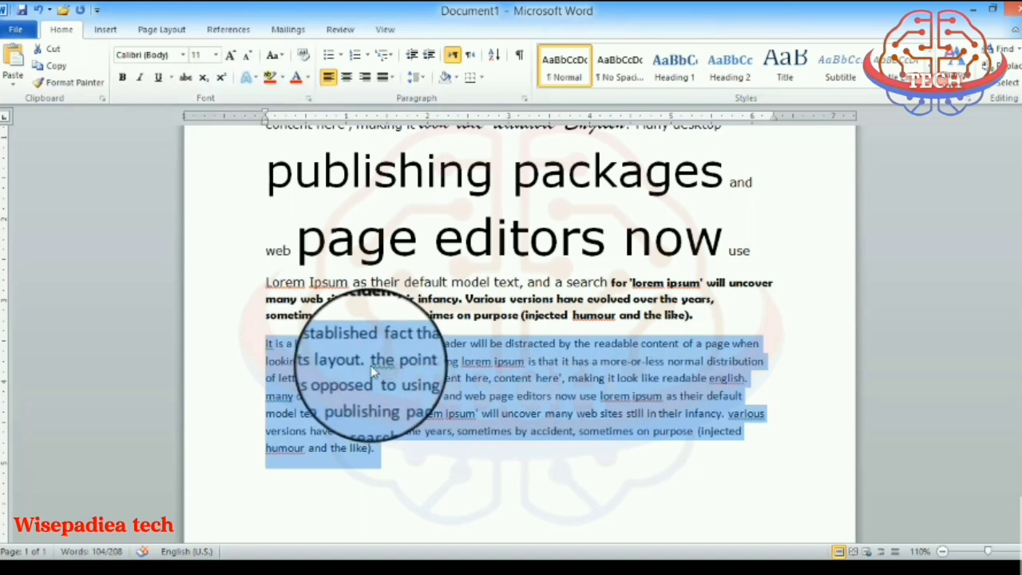
{"action": "left_click", "coordinate": [374, 388]}
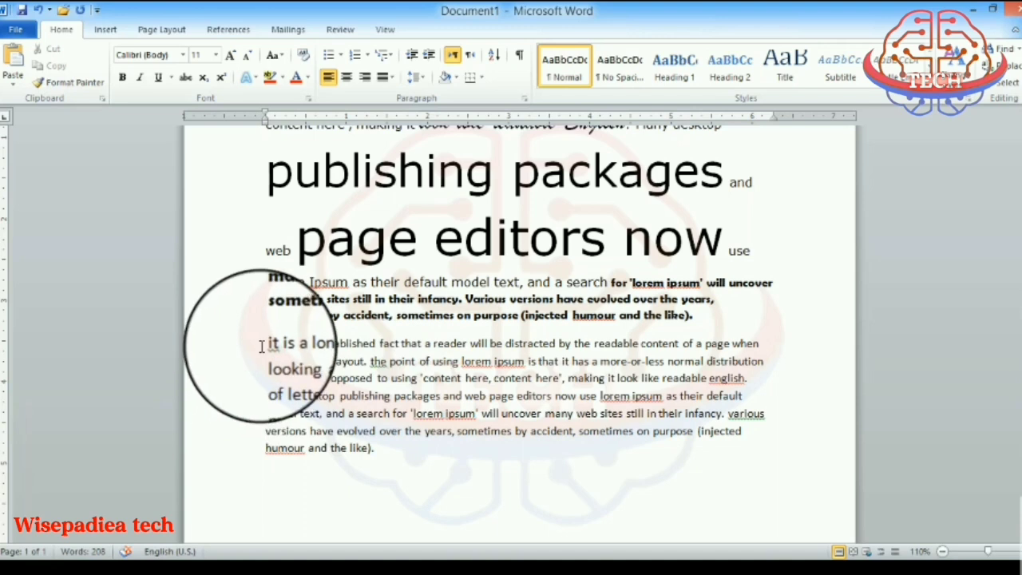
Change the whole second paragraph to Sentence case
{"action": "left_click_drag", "start_coordinate": [261, 346], "coordinate": [376, 449]}
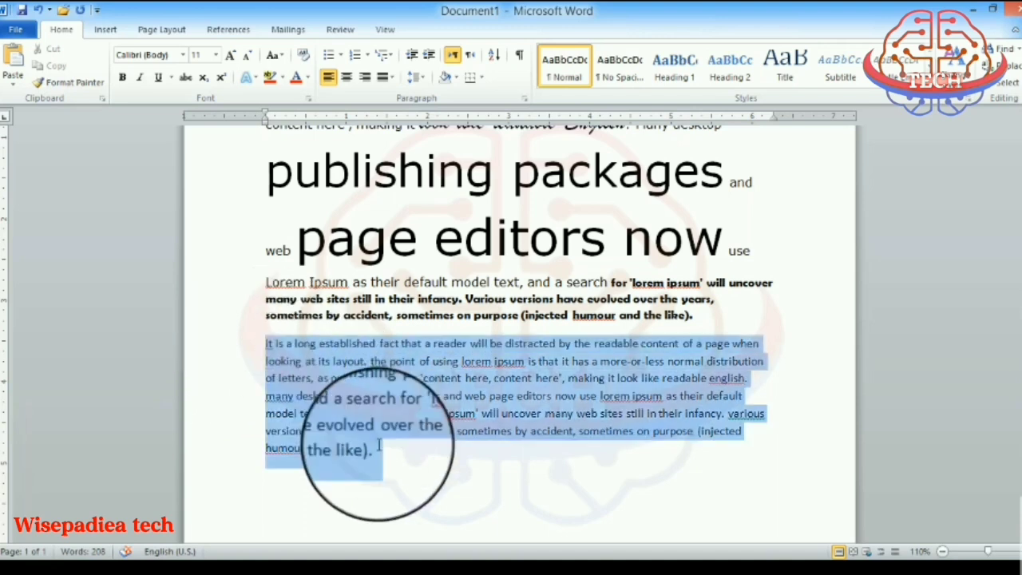
{"action": "left_click", "coordinate": [286, 57]}
{"action": "left_click", "coordinate": [236, 74]}
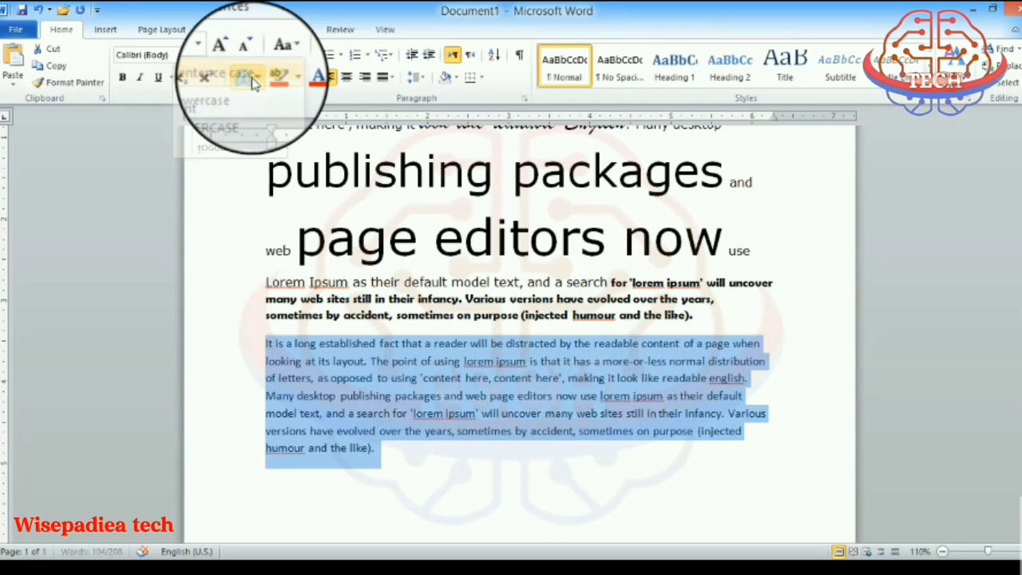
{"action": "left_click", "coordinate": [463, 392]}
Convert the second paragraph's passage from "looking at its layout" through "as opposed to using" to UPPERCASE, and replace that with Capitalize Each Word
{"action": "left_click_drag", "start_coordinate": [267, 361], "coordinate": [405, 383]}
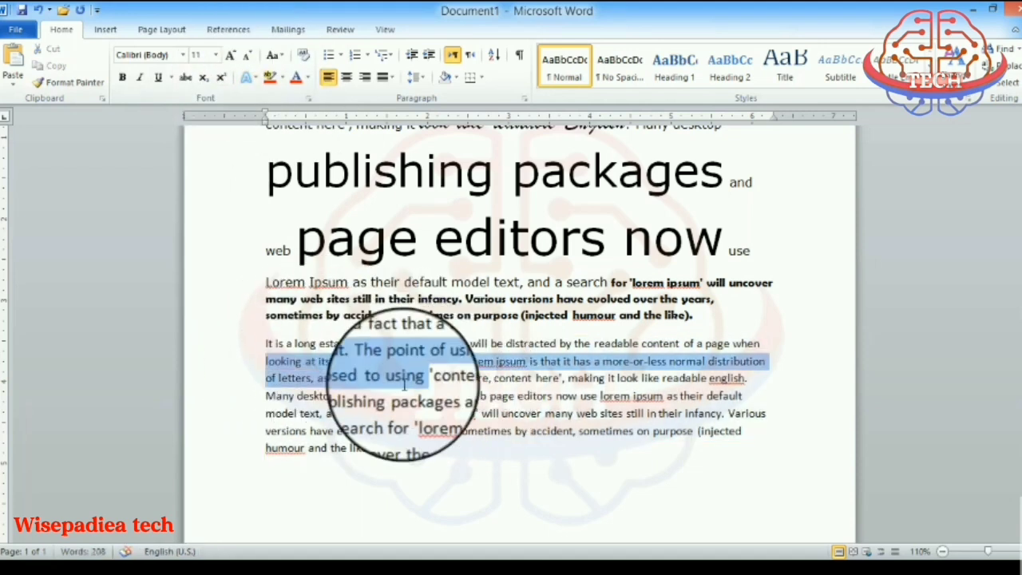
{"action": "left_click", "coordinate": [286, 57]}
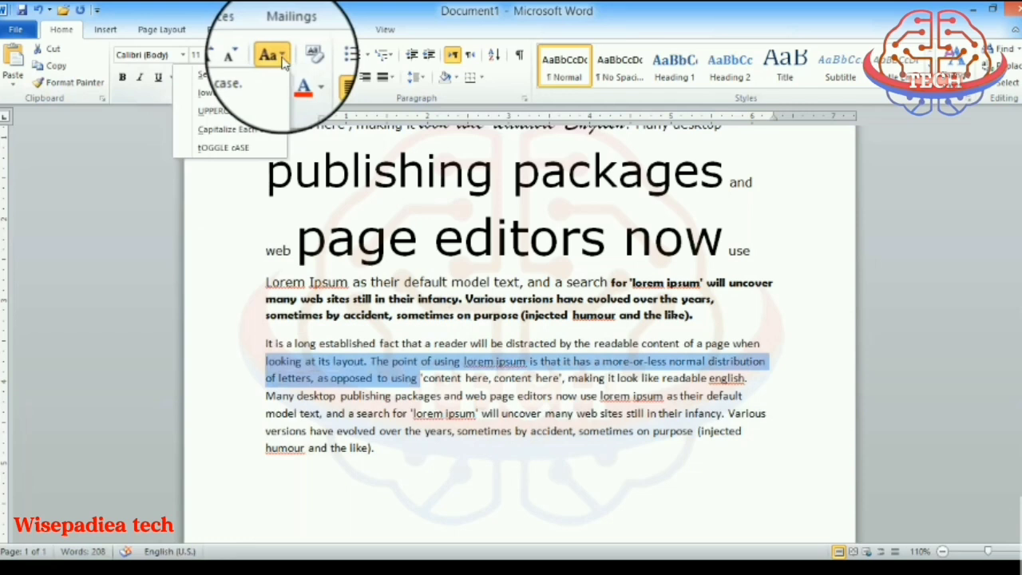
{"action": "left_click", "coordinate": [247, 114]}
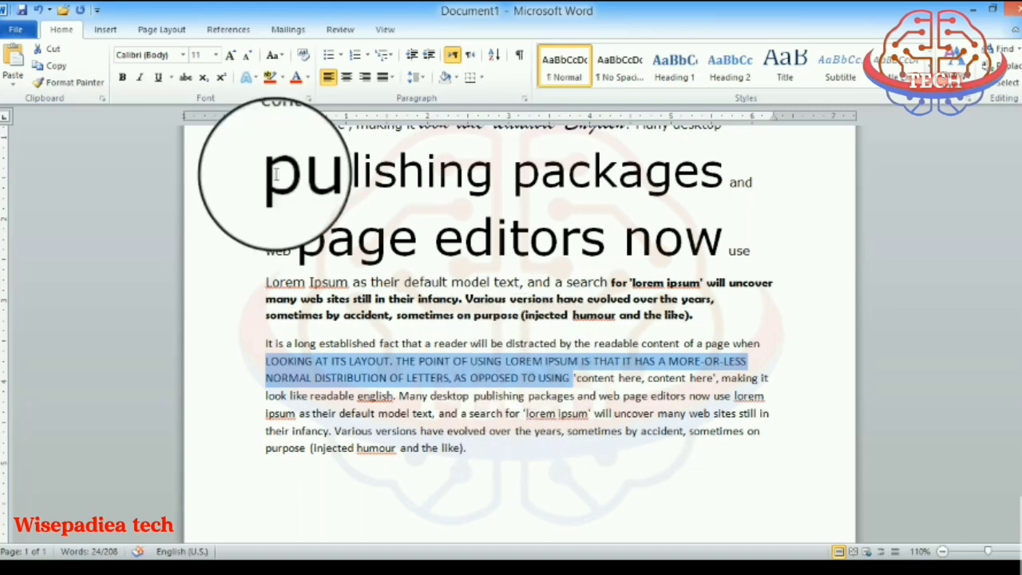
{"action": "left_click", "coordinate": [281, 57]}
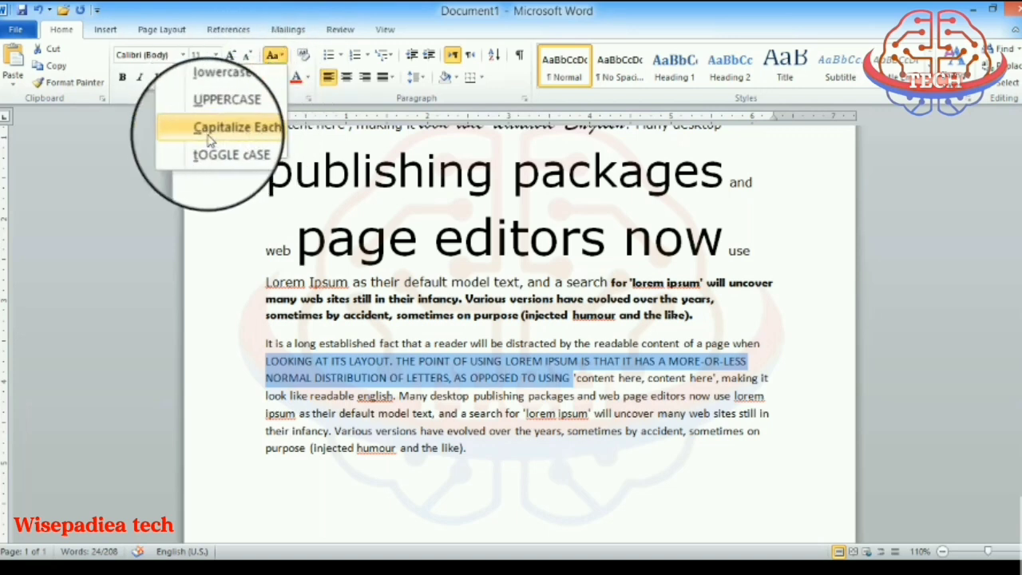
{"action": "left_click", "coordinate": [255, 137]}
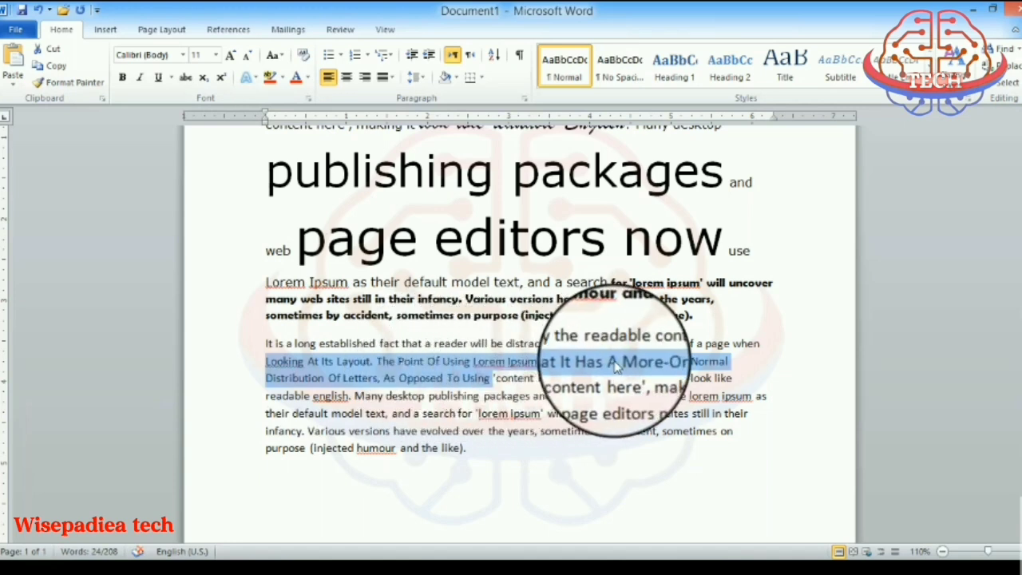
Switch the passage from "looking at its layout" through "as opposed to using" back to UPPERCASE, and apply tOGGLE cASE to it twice
{"action": "left_click", "coordinate": [285, 58]}
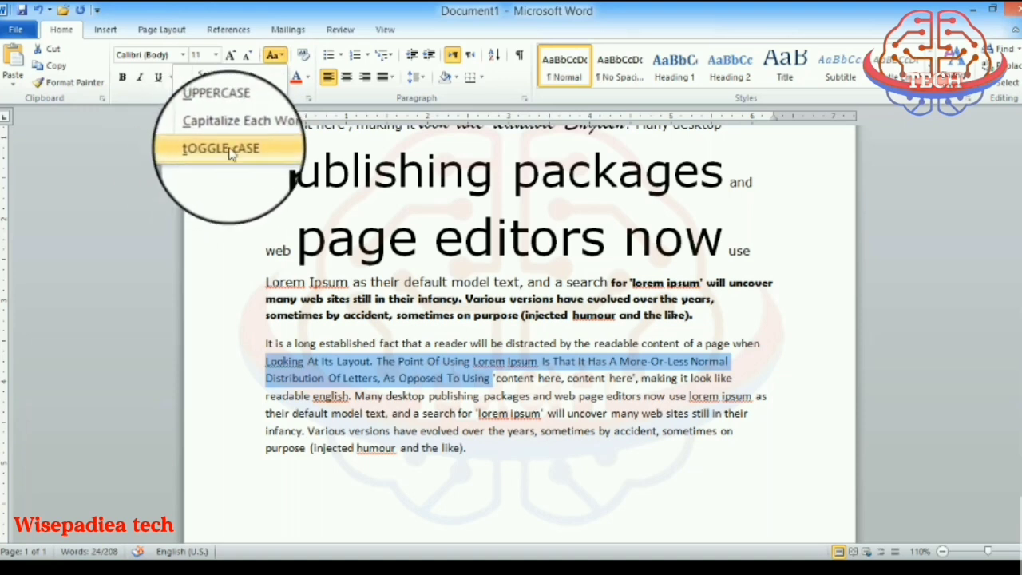
{"action": "left_click", "coordinate": [221, 104]}
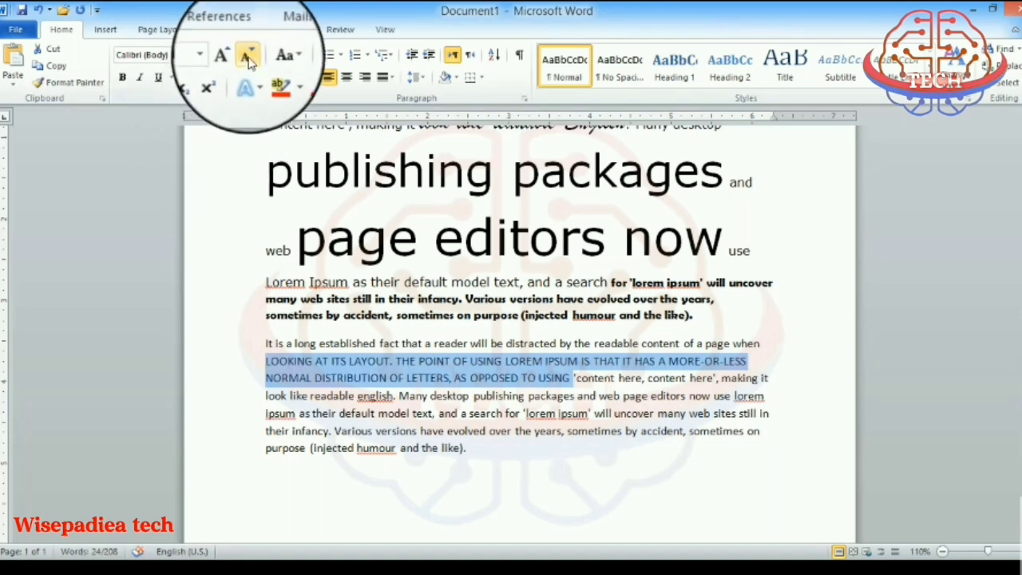
{"action": "left_click", "coordinate": [272, 54]}
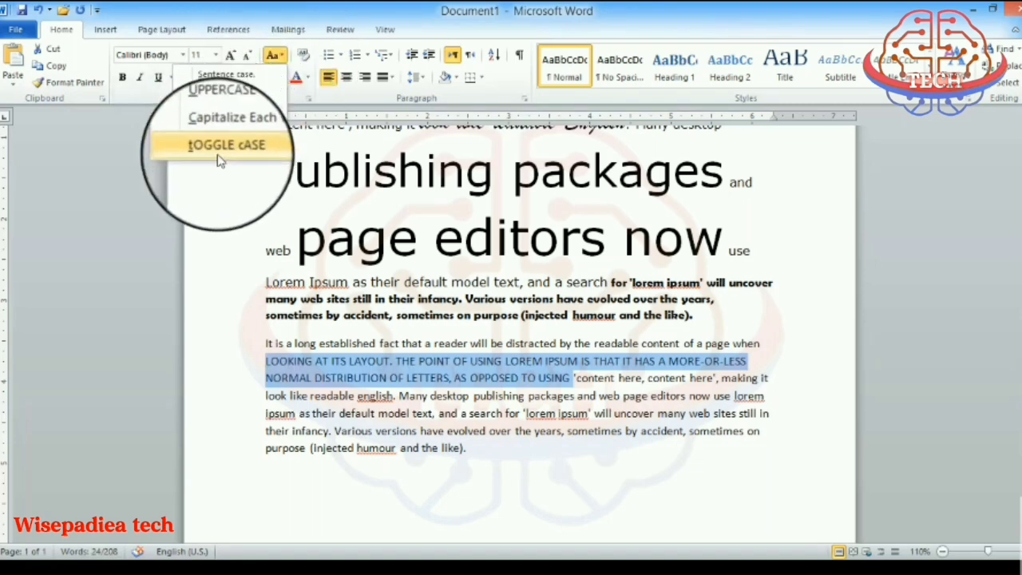
{"action": "left_click", "coordinate": [217, 152]}
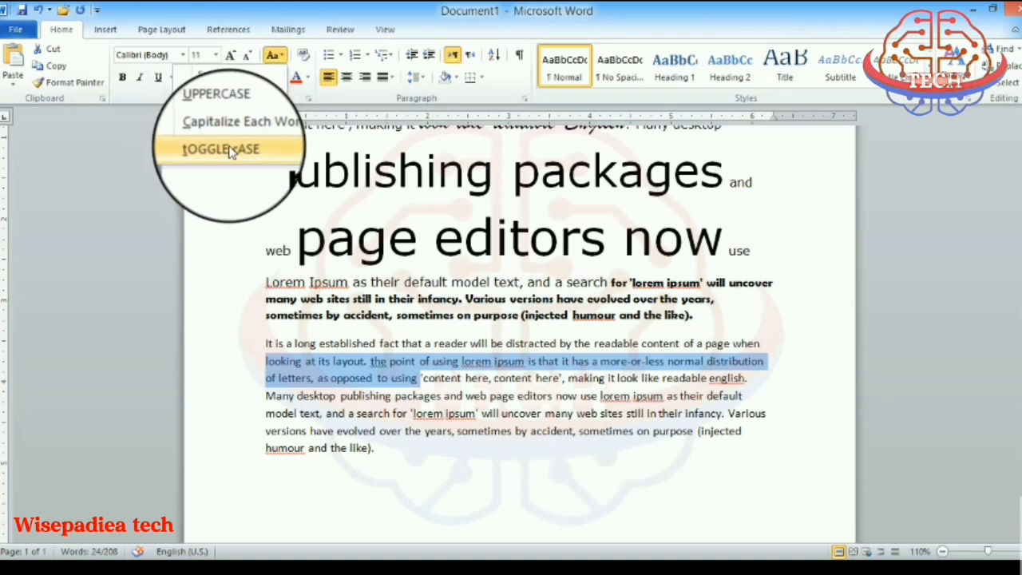
{"action": "left_click", "coordinate": [230, 152]}
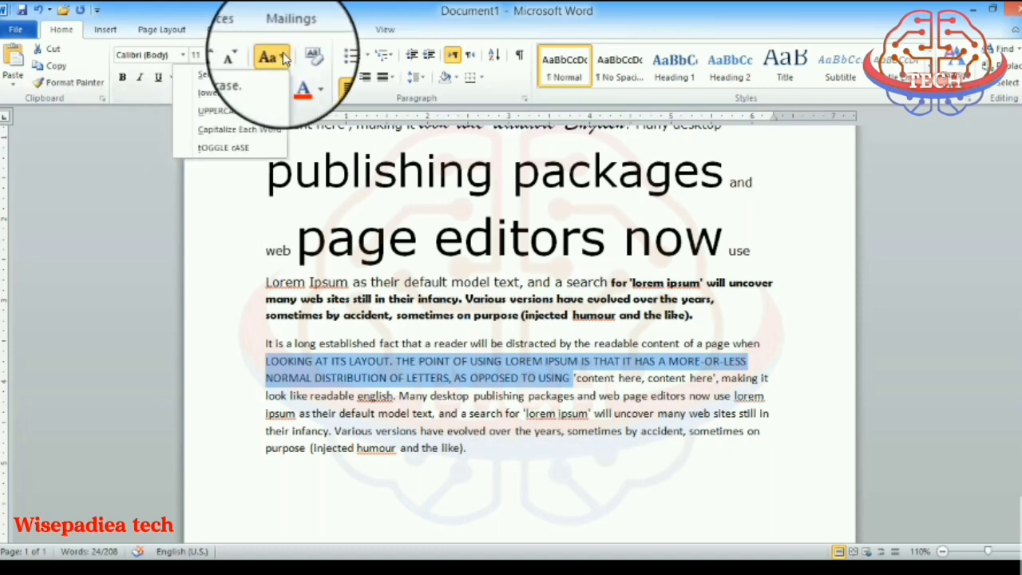
Set the passage starting "looking at its layout" to Sentence case, and view the letter-case options for the whole second paragraph
{"action": "left_click", "coordinate": [234, 85]}
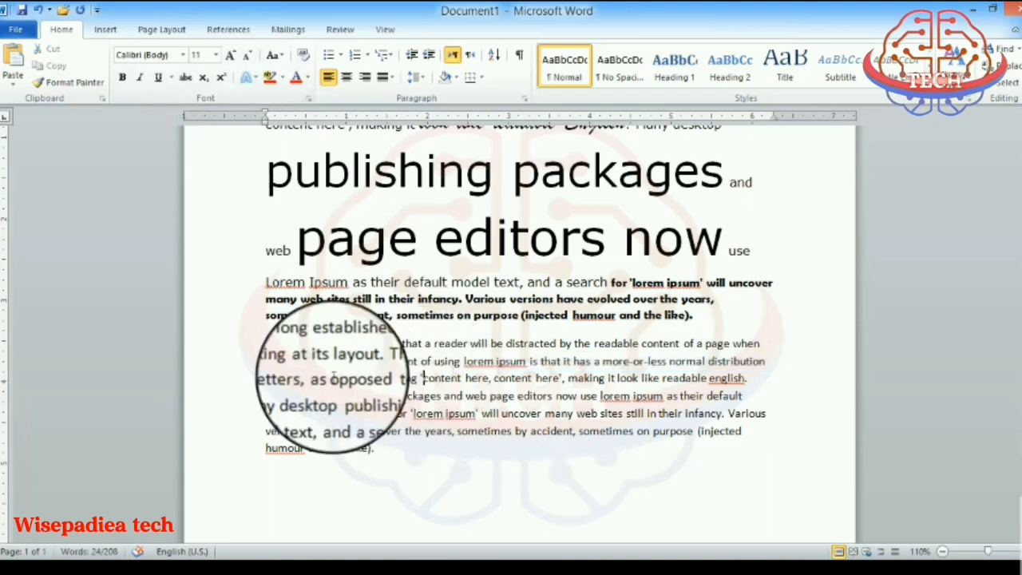
{"action": "left_click_drag", "start_coordinate": [265, 343], "coordinate": [417, 441]}
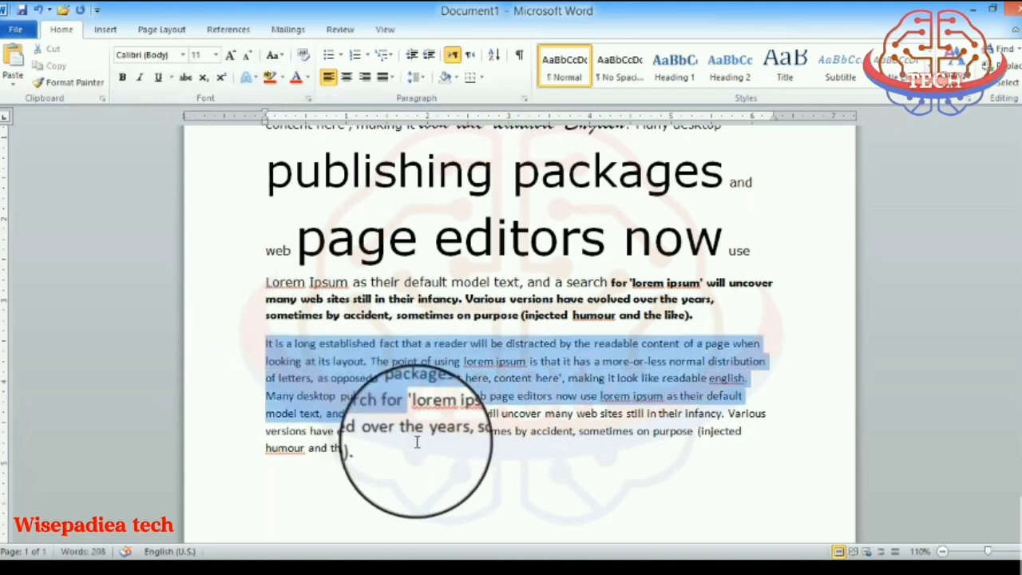
{"action": "left_click", "coordinate": [274, 55]}
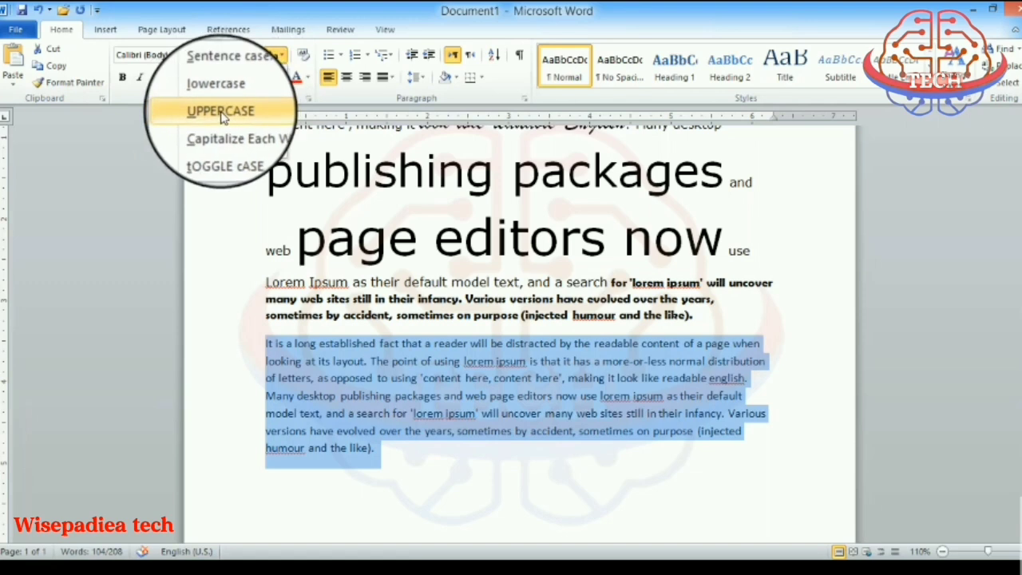
{"action": "left_click", "coordinate": [274, 55]}
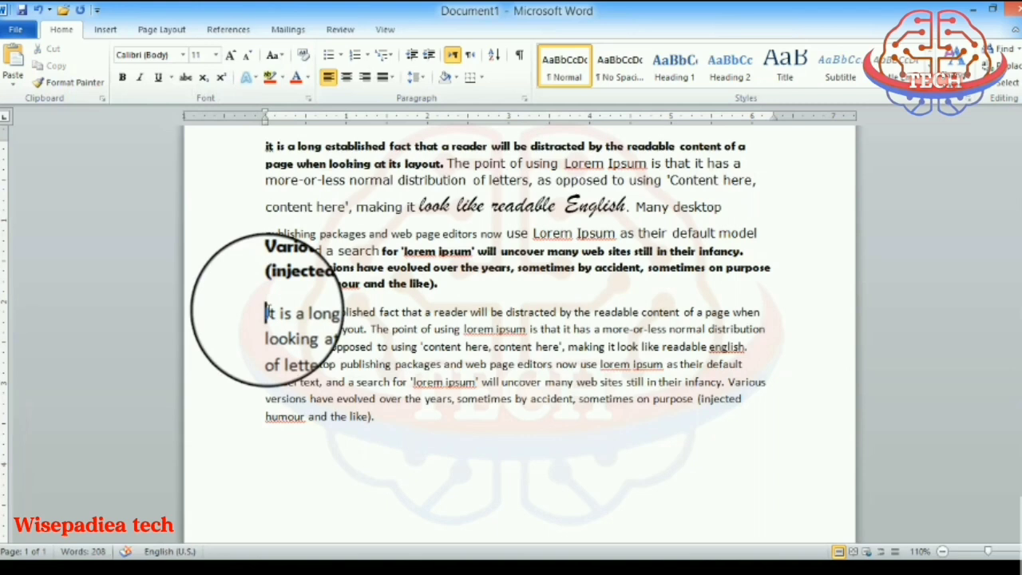
Toggle bold on and off for "It is a long established fact that a reader will" in the second paragraph, and italicize that text
{"action": "left_click_drag", "start_coordinate": [266, 312], "coordinate": [490, 313]}
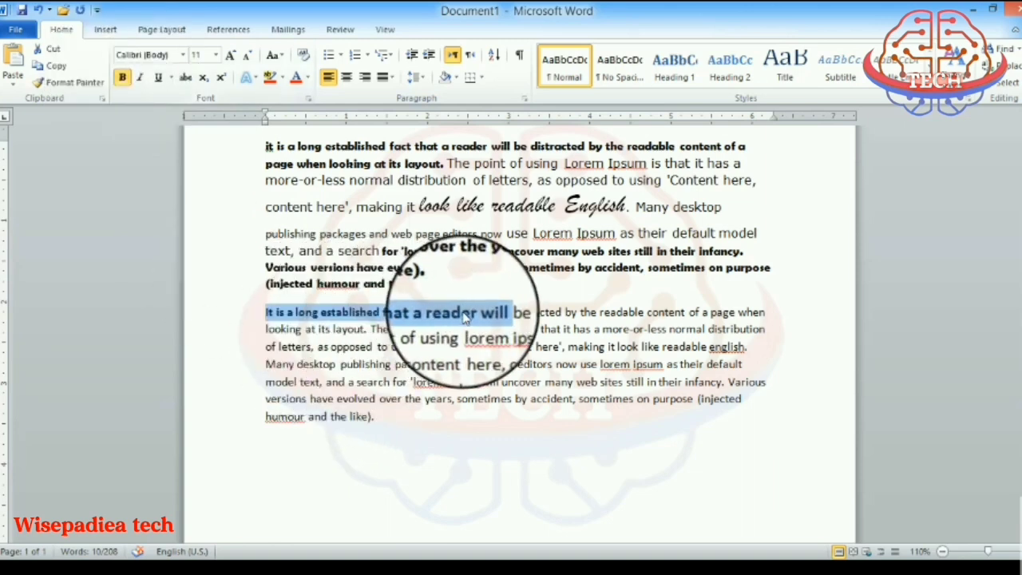
{"action": "left_click", "coordinate": [124, 80]}
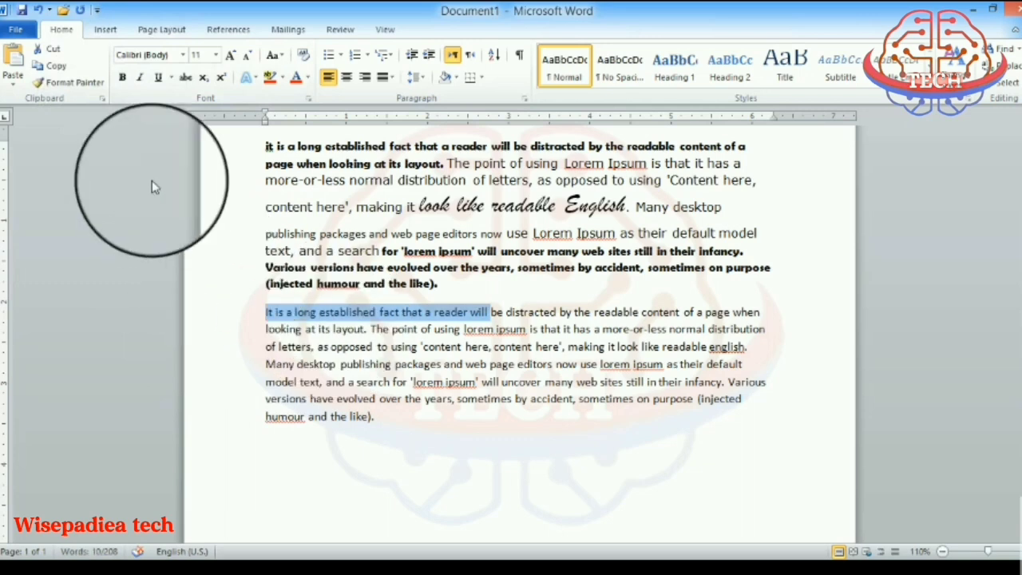
{"action": "left_click", "coordinate": [124, 80]}
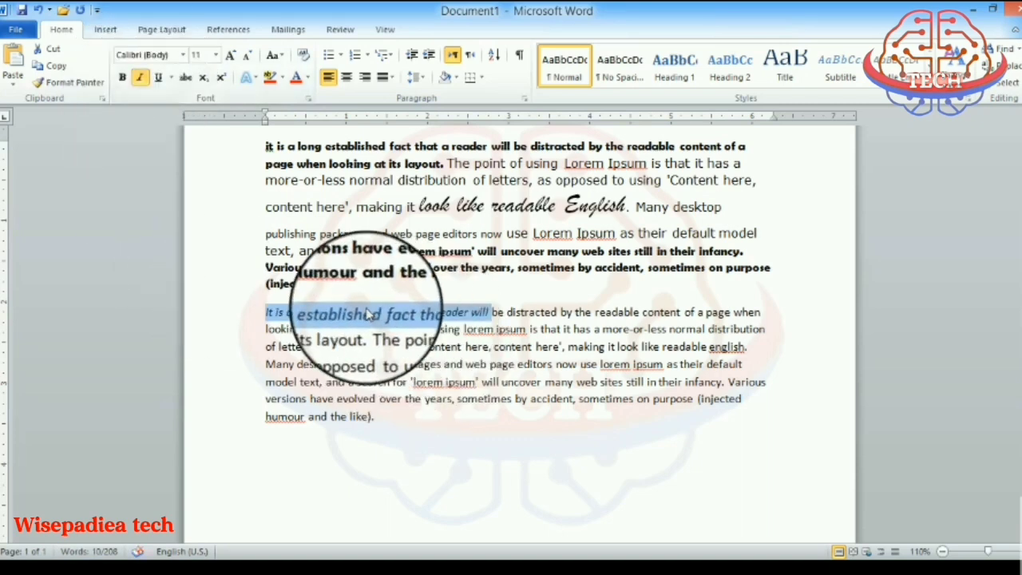
{"action": "left_click", "coordinate": [361, 365]}
Underline "distracted by the readable content" in the second paragraph
{"action": "left_click_drag", "start_coordinate": [506, 313], "coordinate": [683, 313]}
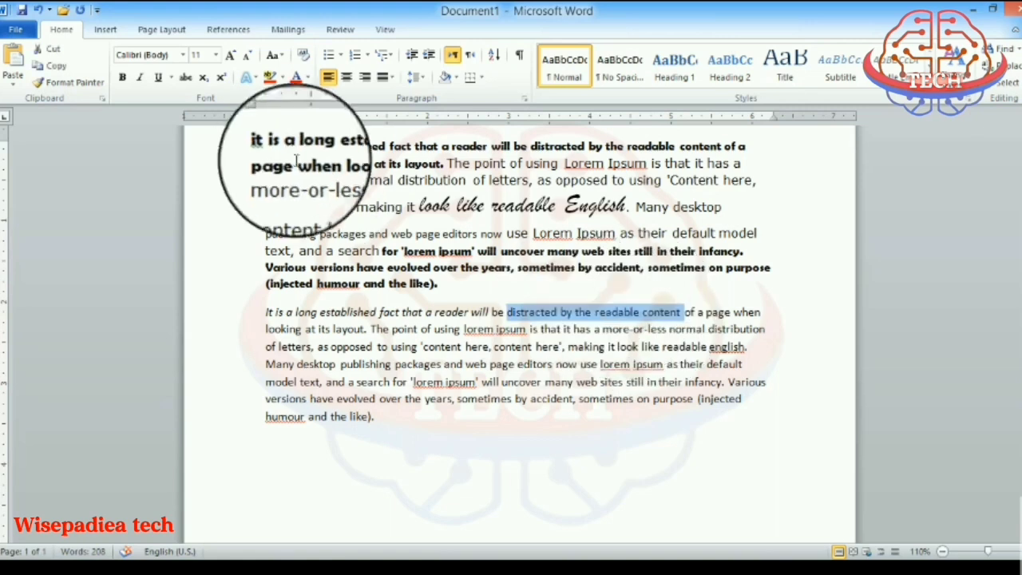
{"action": "left_click", "coordinate": [159, 78]}
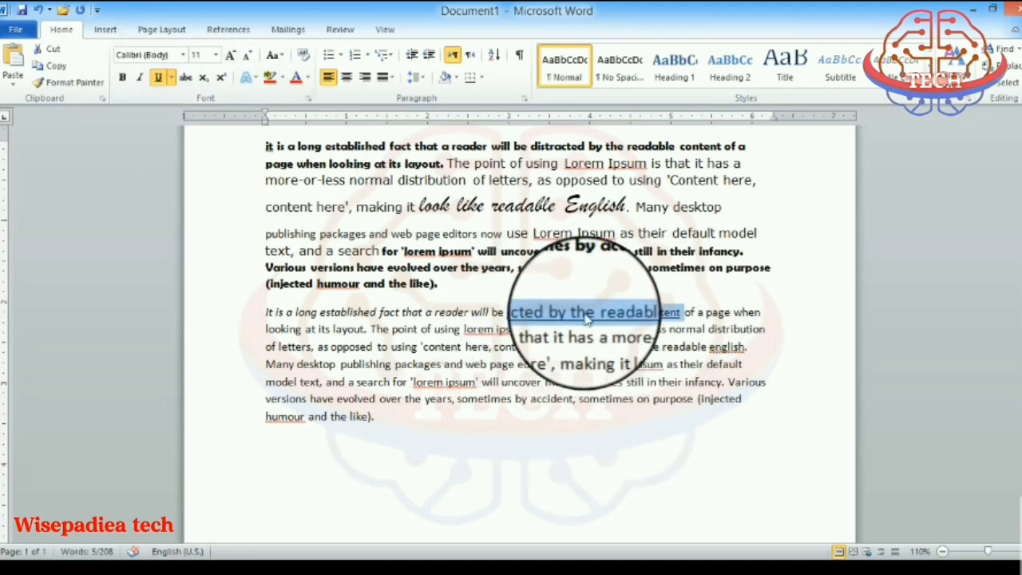
{"action": "left_click", "coordinate": [587, 363]}
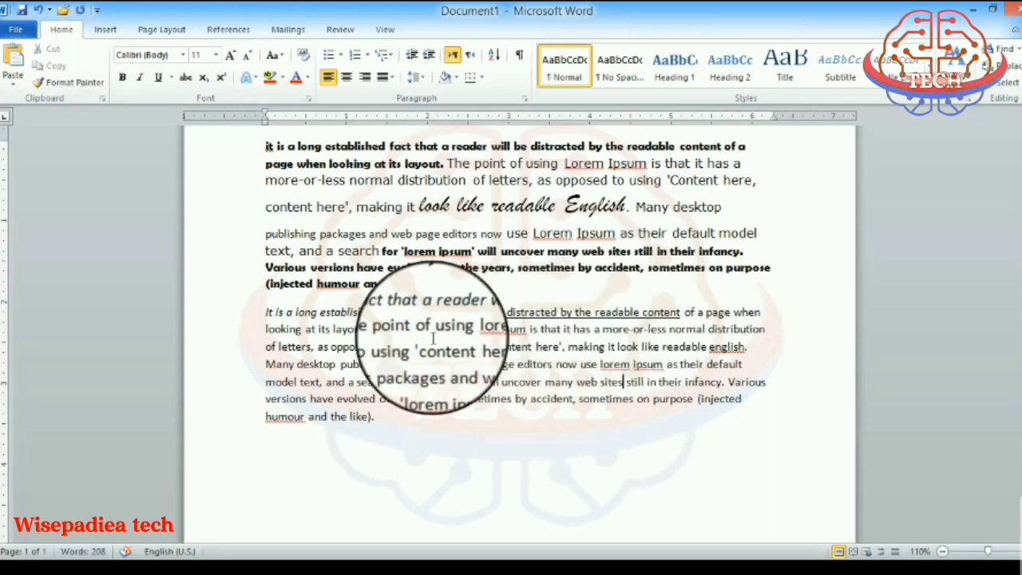
Underline "letters, as opposed to using" in the second paragraph with a green underline color
{"action": "left_click_drag", "start_coordinate": [278, 346], "coordinate": [421, 349]}
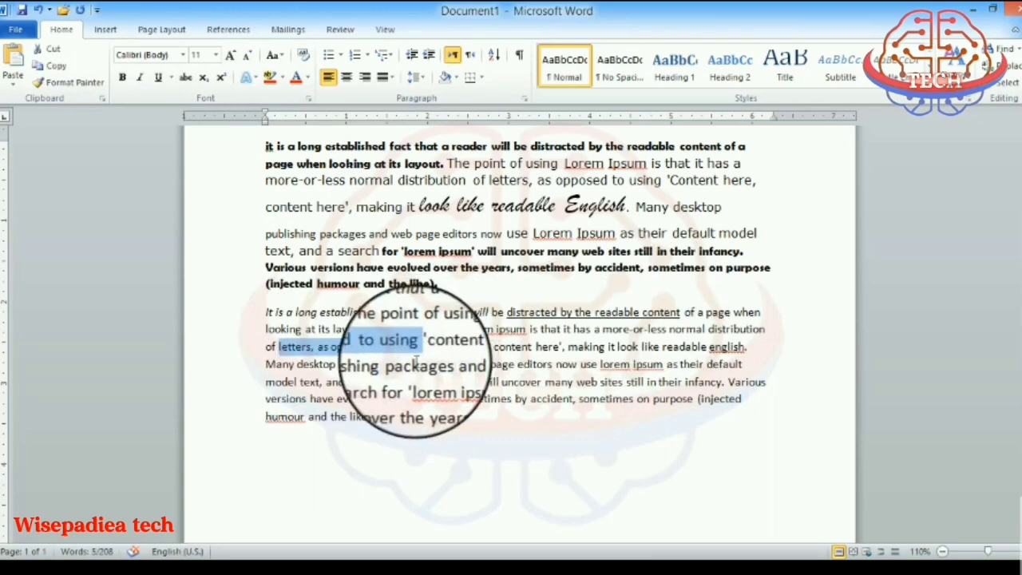
{"action": "left_click", "coordinate": [173, 80]}
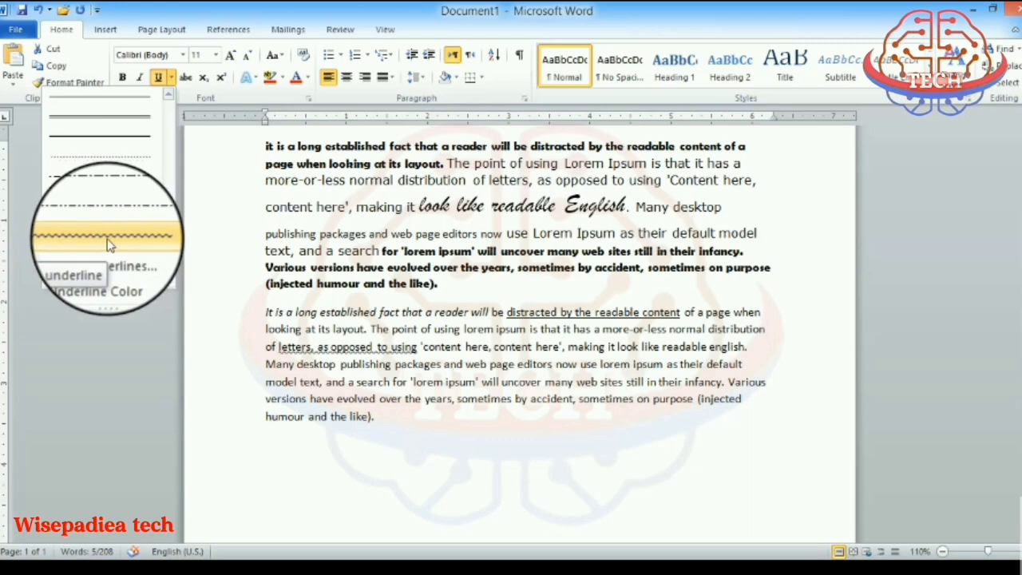
{"action": "mouse_move", "coordinate": [104, 273]}
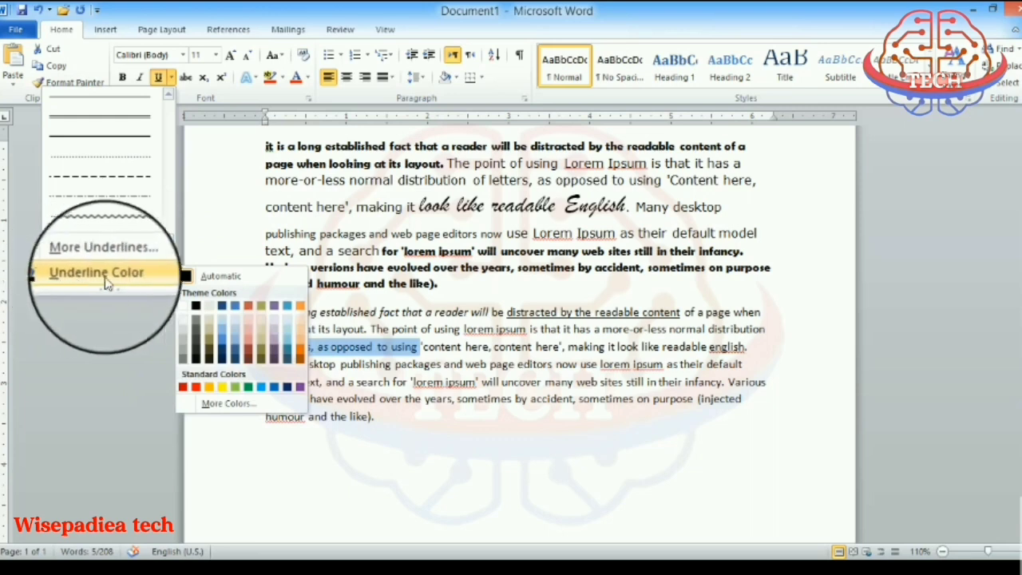
{"action": "left_click", "coordinate": [250, 390]}
{"action": "left_click", "coordinate": [358, 356]}
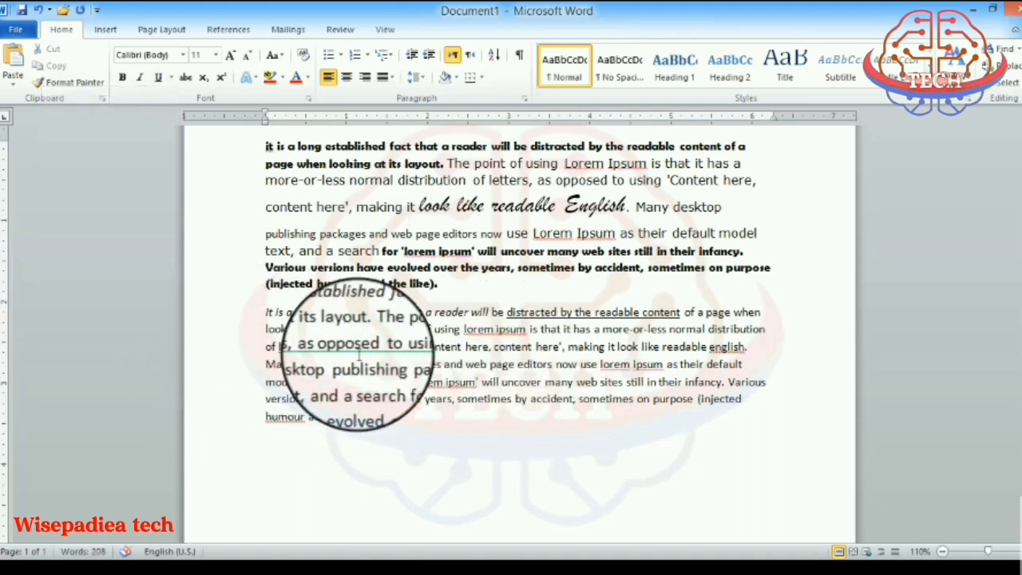
Apply strikethrough to the quoted words 'content here, content here' in the second paragraph
{"action": "left_click_drag", "start_coordinate": [421, 346], "coordinate": [561, 347]}
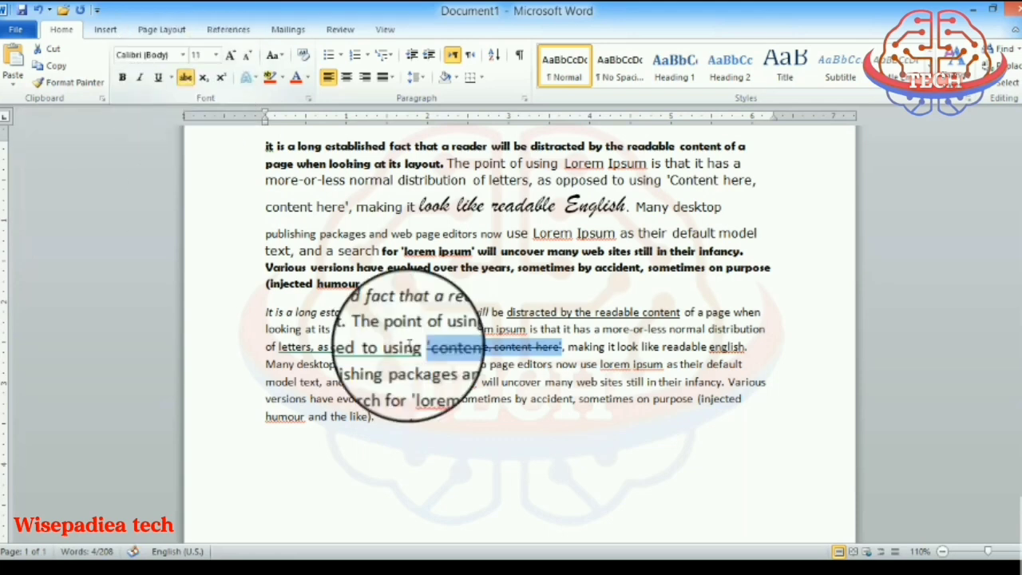
{"action": "left_click", "coordinate": [570, 417]}
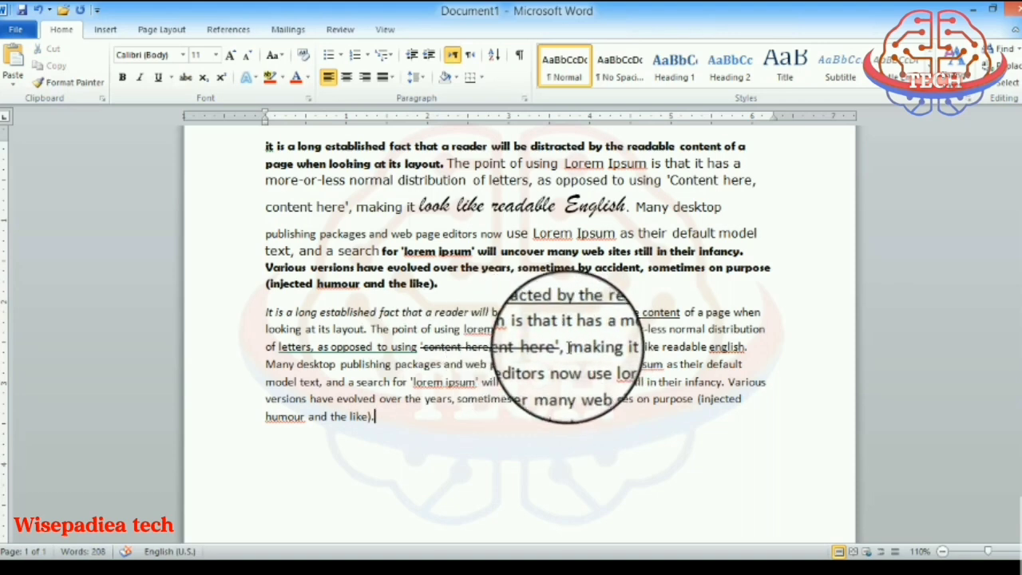
{"action": "left_click_drag", "start_coordinate": [421, 348], "coordinate": [561, 347]}
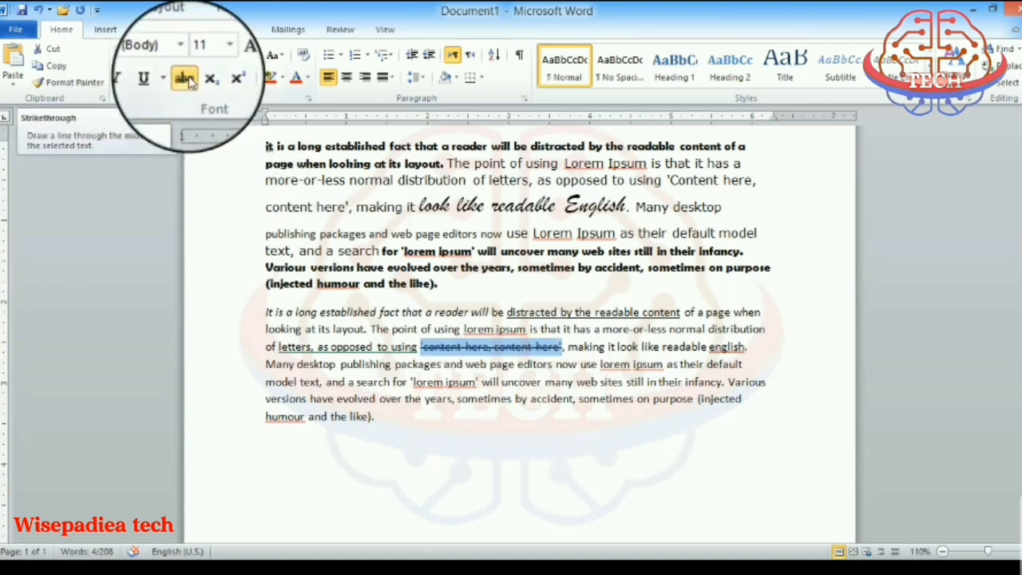
{"action": "left_click", "coordinate": [440, 461]}
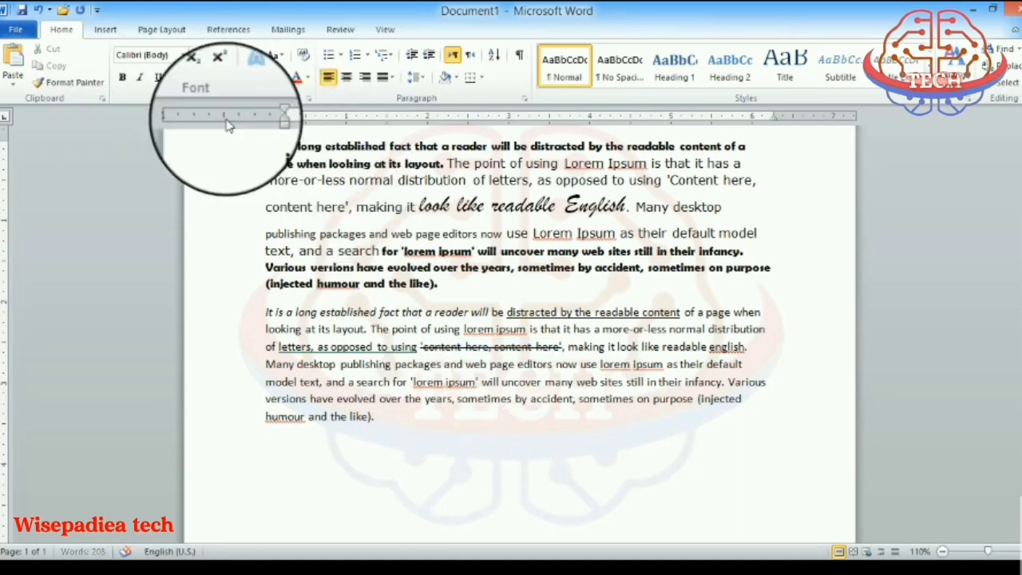
Add "5th" at font size 22 on a new line below the second paragraph, and format "th" as superscript
{"action": "left_click", "coordinate": [207, 86]}
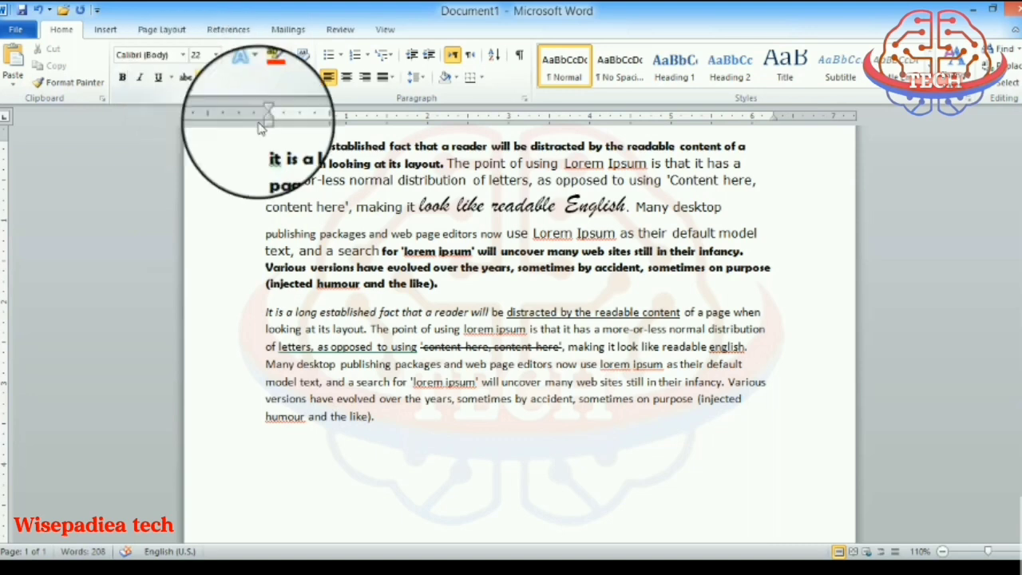
{"action": "scroll", "coordinate": [365, 296], "scroll_direction": "down", "scroll_amount": 3}
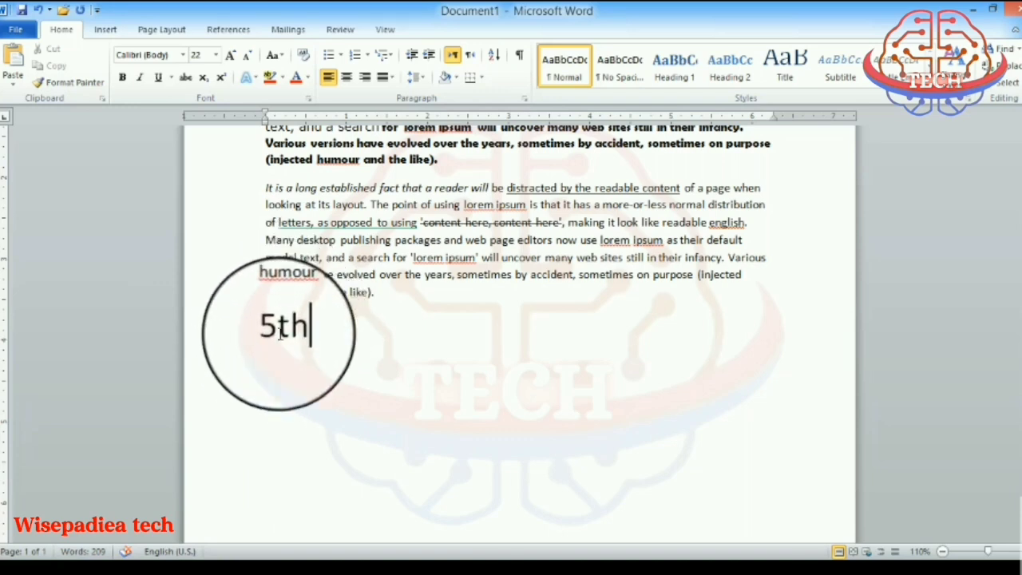
{"action": "left_click_drag", "start_coordinate": [274, 328], "coordinate": [295, 338]}
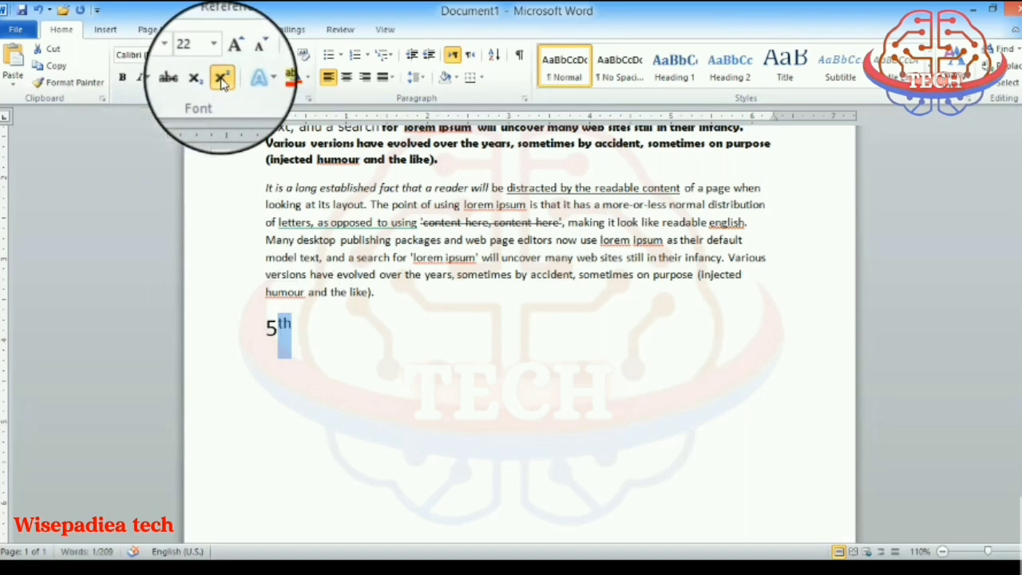
Insert a line with "H2O" at font size 18 between the second paragraph and "5th", and make the "2" subscript
{"action": "left_click", "coordinate": [375, 302]}
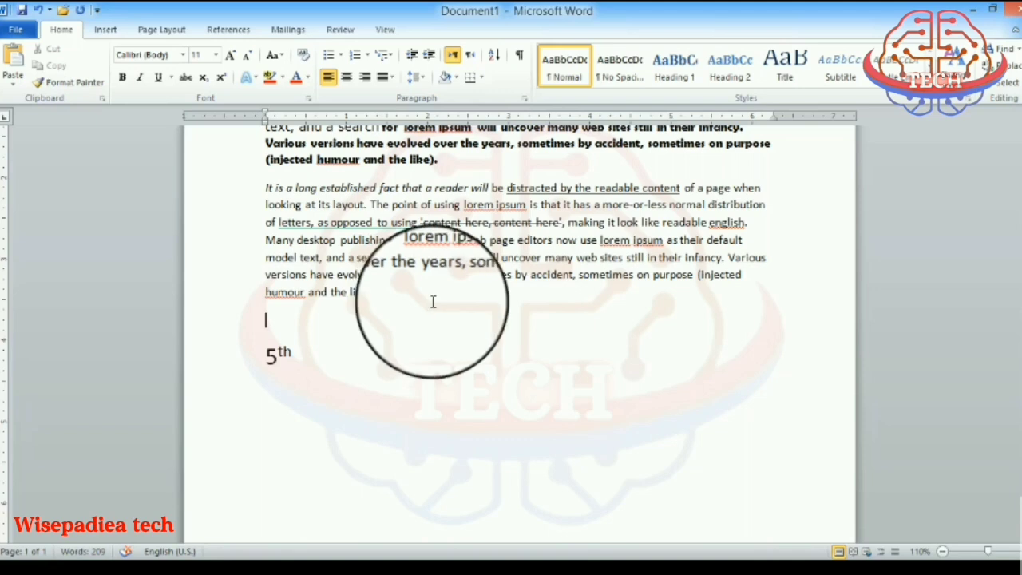
{"action": "left_click", "coordinate": [231, 56]}
{"action": "left_click", "coordinate": [231, 56]}
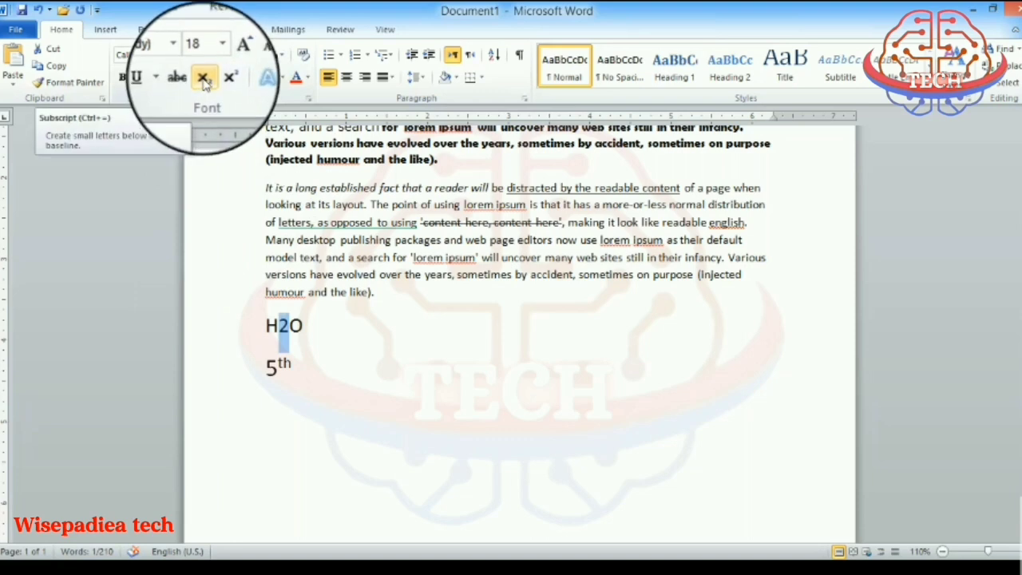
{"action": "left_click", "coordinate": [318, 337]}
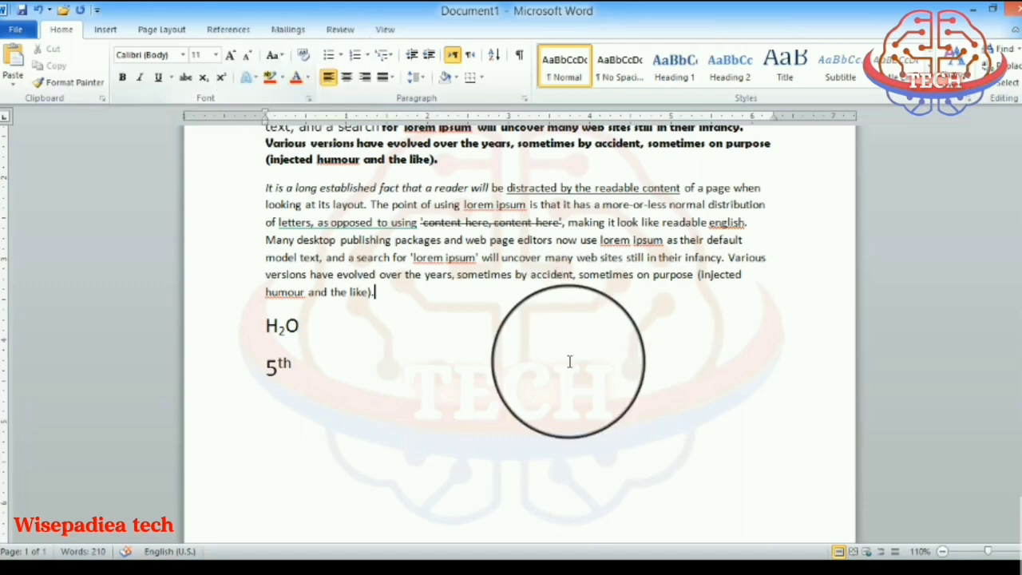
Color "is a long established fact that a reader will" red at the start of the first paragraph
{"action": "scroll", "coordinate": [569, 361], "scroll_direction": "up", "scroll_amount": 4}
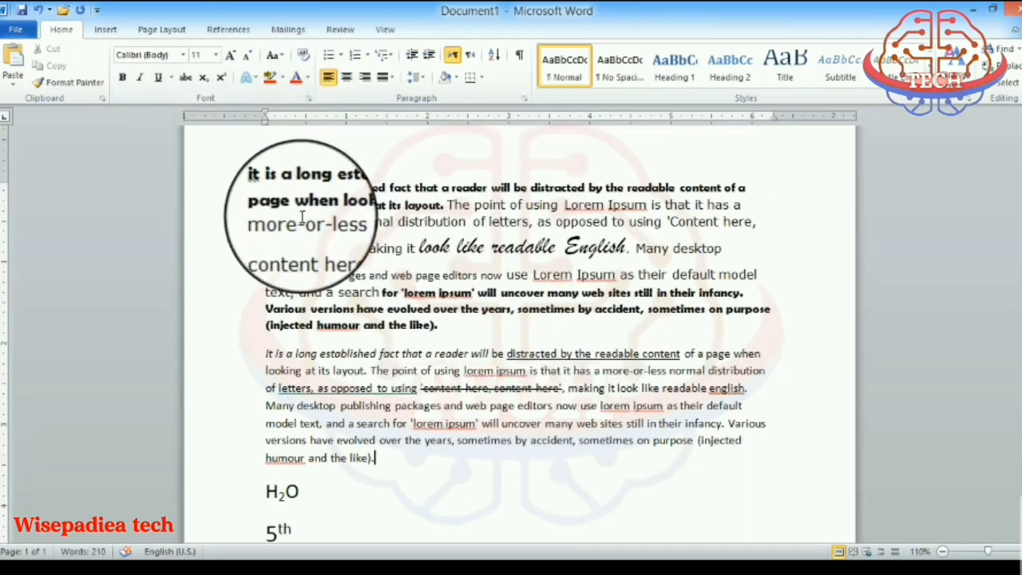
{"action": "left_click_drag", "start_coordinate": [298, 188], "coordinate": [431, 206]}
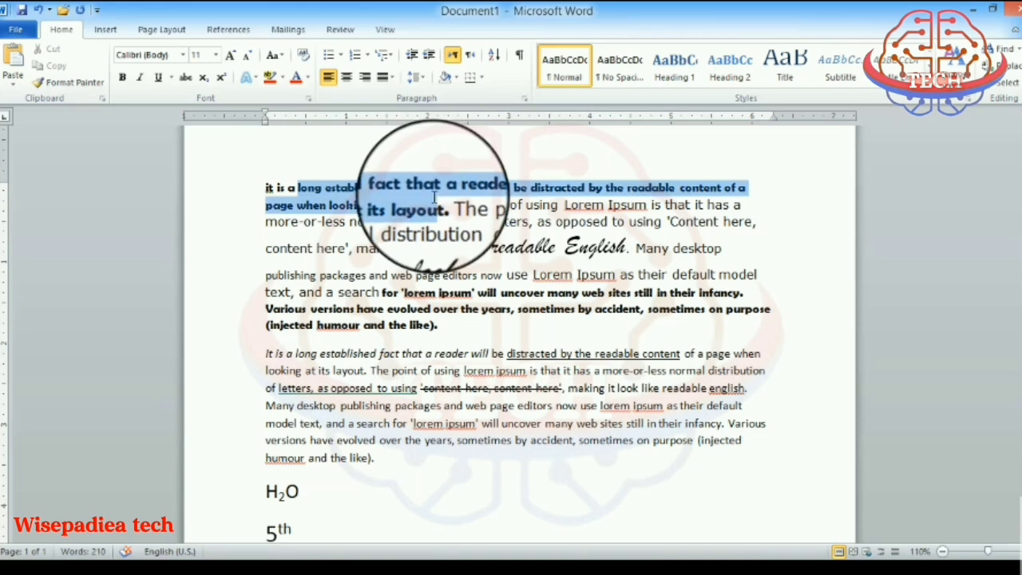
{"action": "left_click", "coordinate": [332, 208]}
{"action": "left_click_drag", "start_coordinate": [277, 188], "coordinate": [511, 188]}
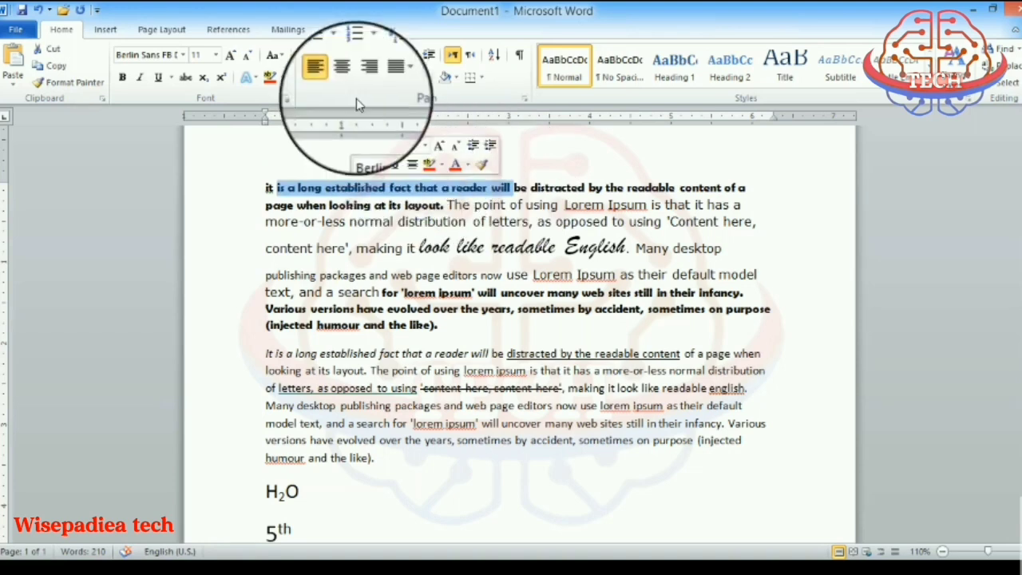
{"action": "left_click", "coordinate": [296, 78]}
{"action": "left_click", "coordinate": [324, 183]}
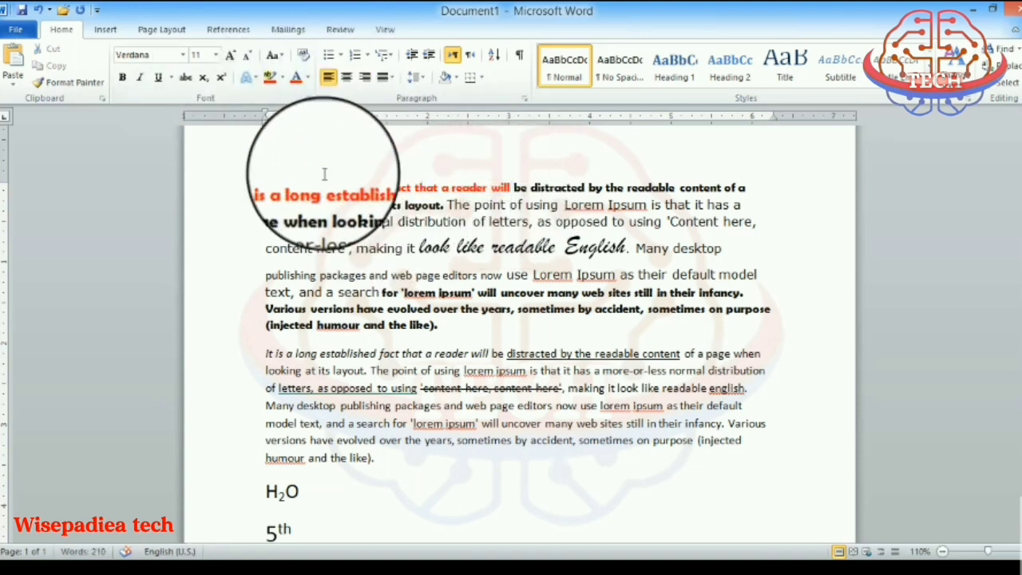
Color "distracted by the readable" in the first paragraph with the standard green
{"action": "left_click_drag", "start_coordinate": [531, 188], "coordinate": [676, 187]}
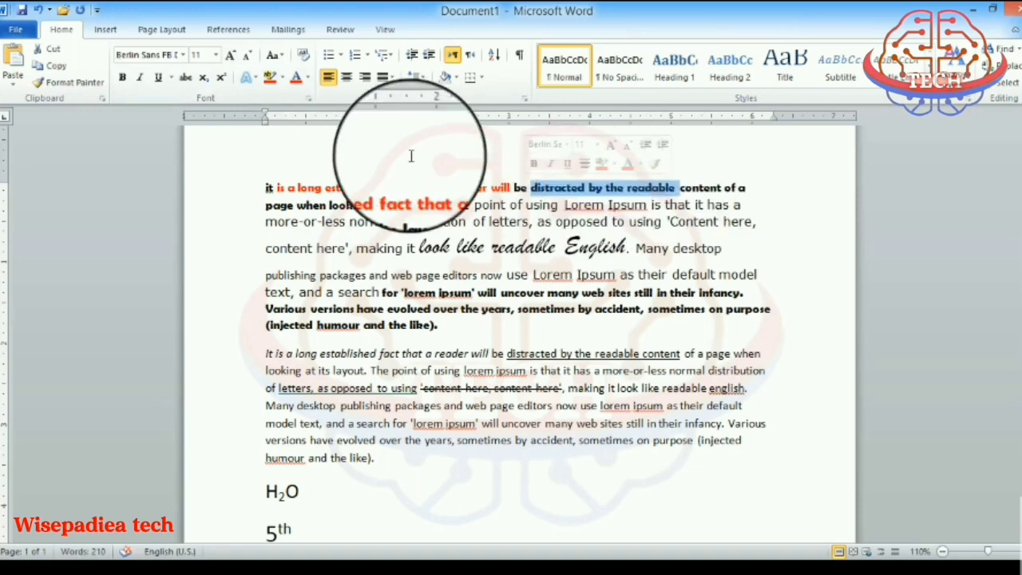
{"action": "left_click", "coordinate": [308, 78]}
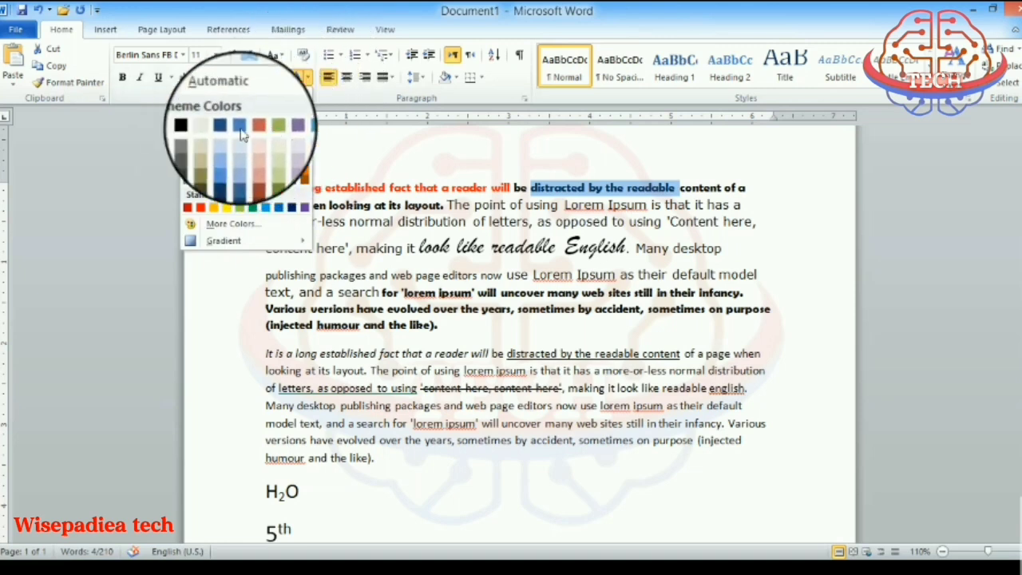
{"action": "left_click", "coordinate": [252, 210]}
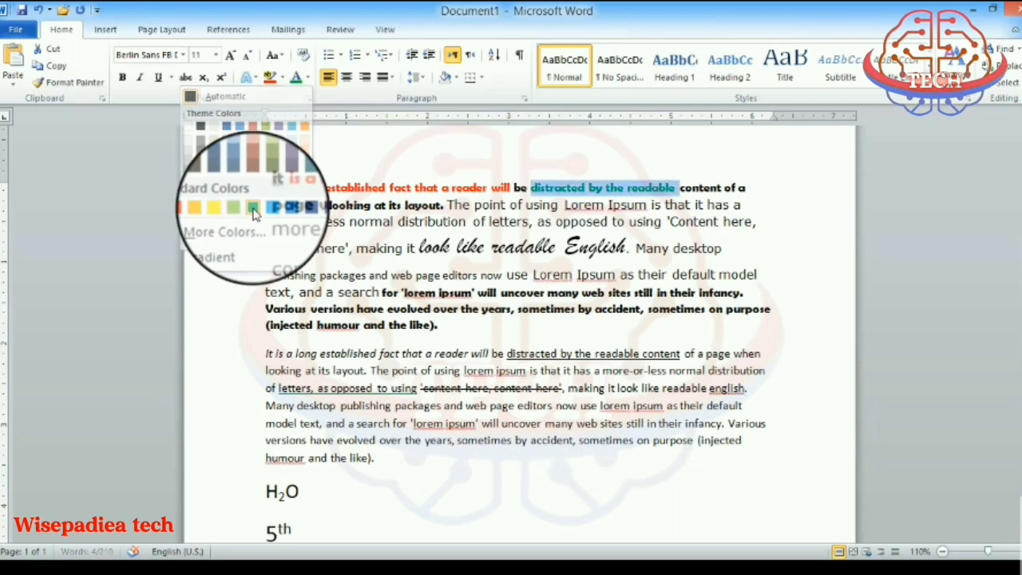
{"action": "left_click", "coordinate": [421, 221]}
View the gradient, standard and custom font color choices for "look like readable English" in the first paragraph, and cancel without choosing one
{"action": "left_click_drag", "start_coordinate": [419, 249], "coordinate": [626, 250]}
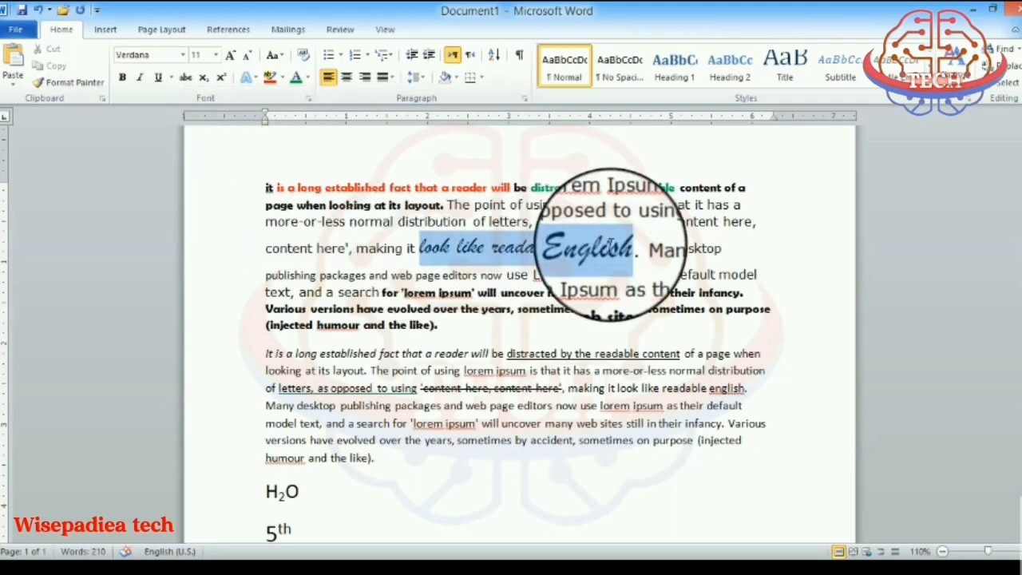
{"action": "left_click", "coordinate": [306, 78]}
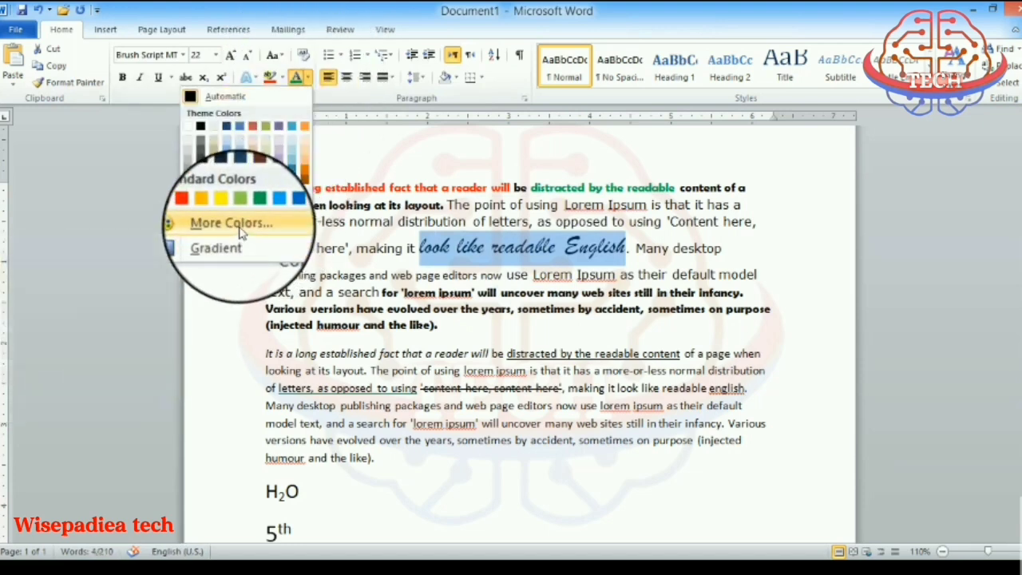
{"action": "mouse_move", "coordinate": [236, 243]}
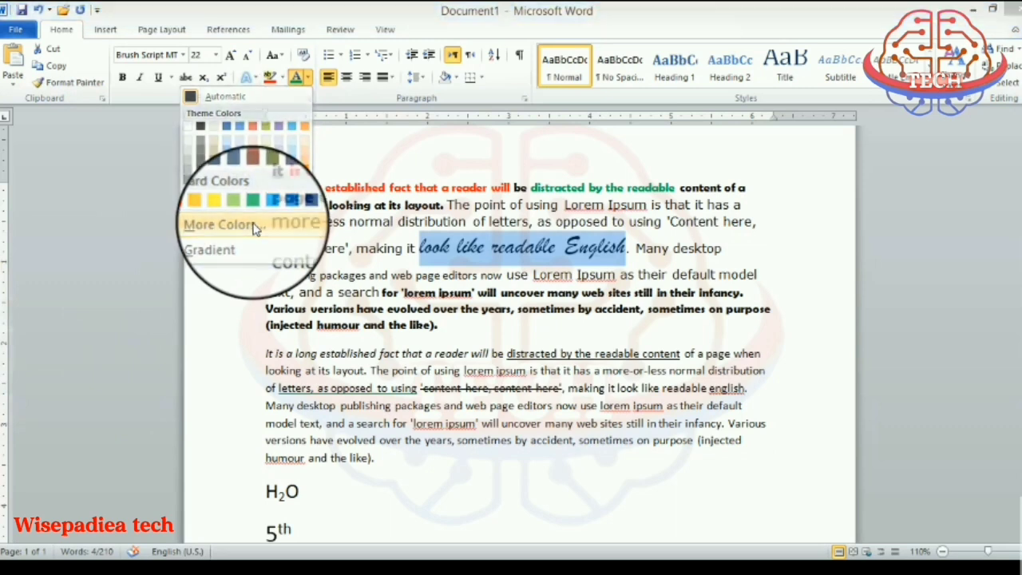
{"action": "left_click", "coordinate": [220, 225]}
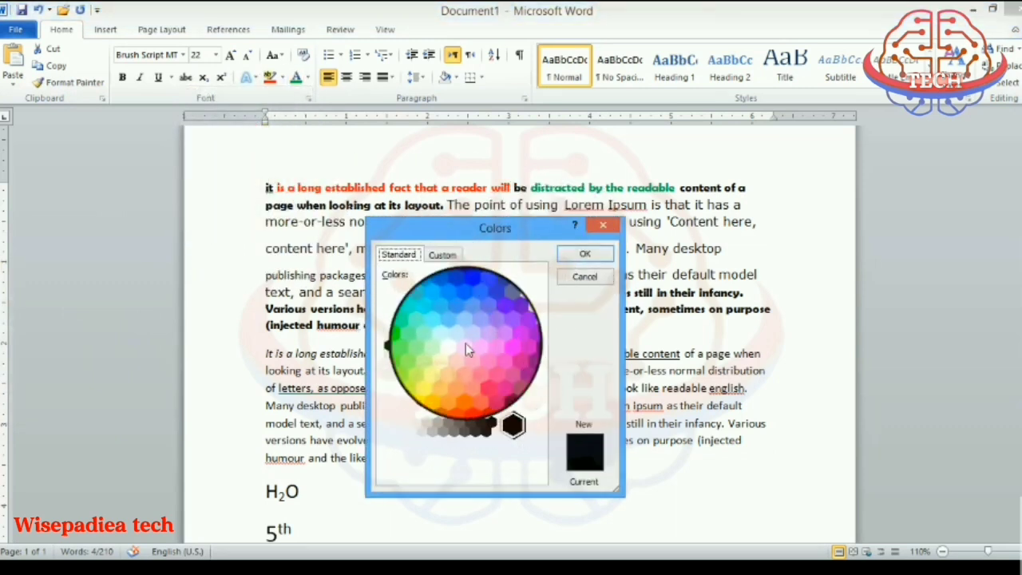
{"action": "left_click", "coordinate": [443, 255]}
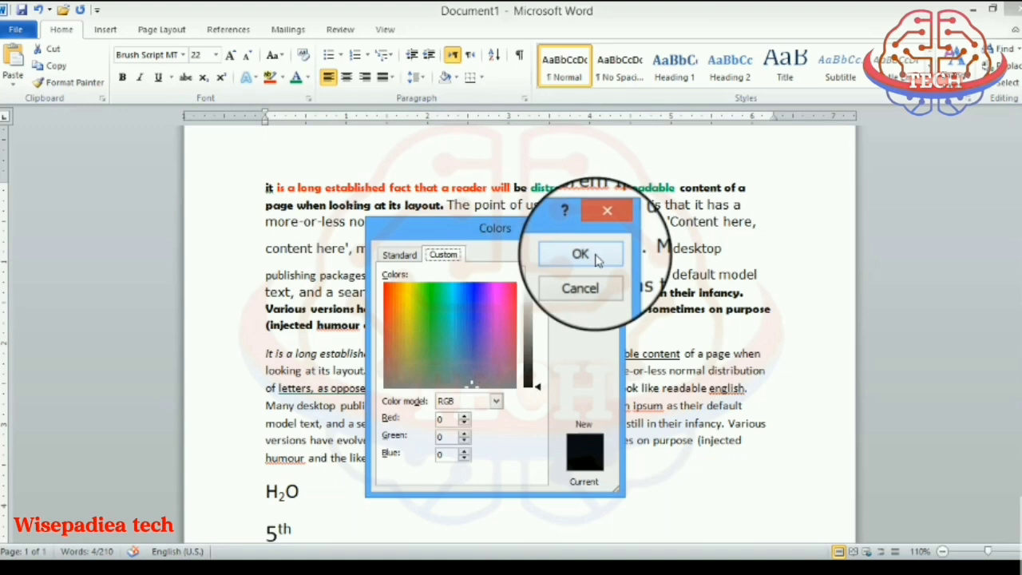
{"action": "left_click", "coordinate": [593, 276]}
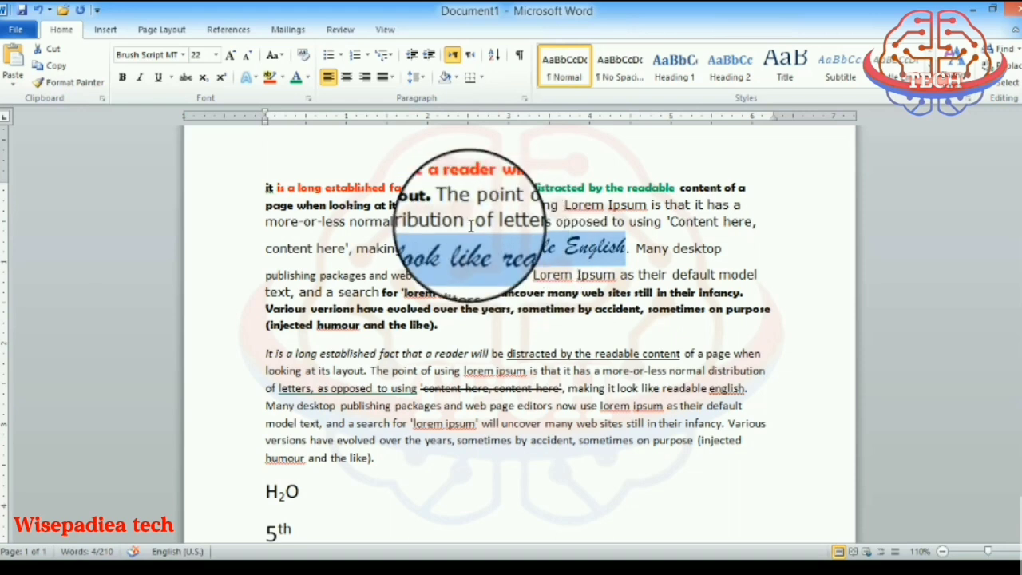
{"action": "left_click", "coordinate": [501, 387]}
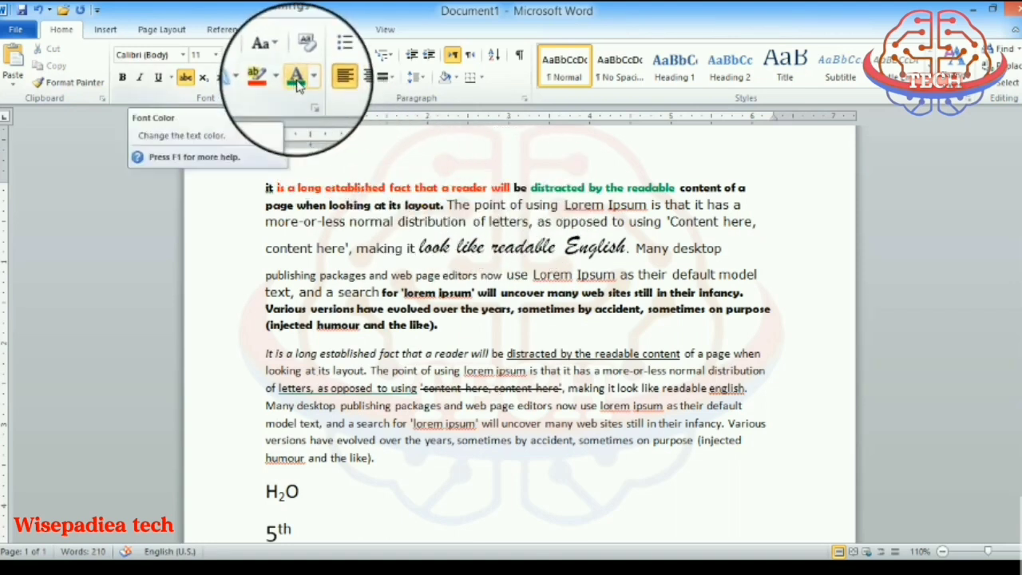
Color "distribution of letters," in the first paragraph with the same green font color
{"action": "left_click_drag", "start_coordinate": [397, 222], "coordinate": [534, 222]}
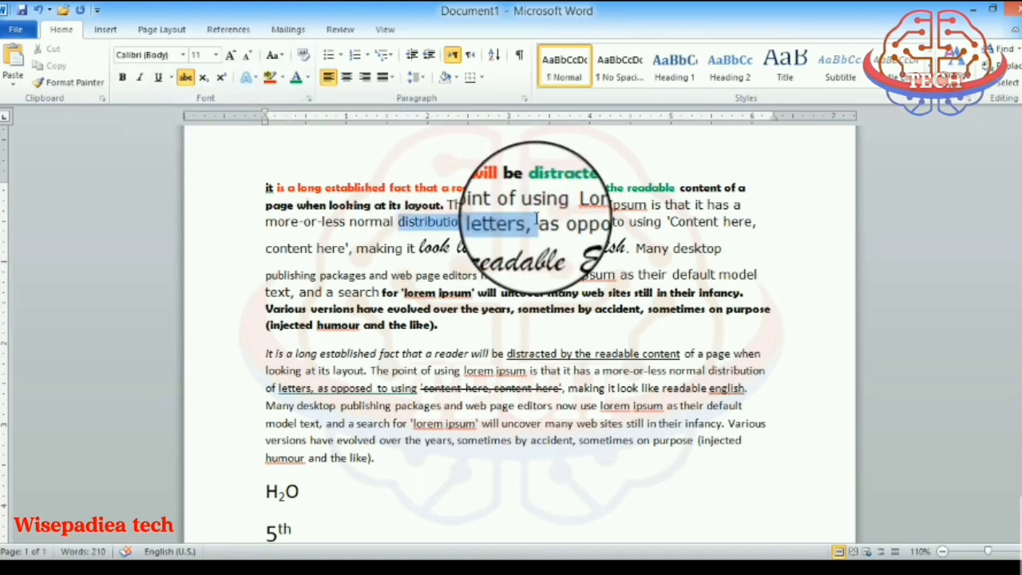
{"action": "left_click", "coordinate": [300, 92]}
{"action": "left_click", "coordinate": [514, 174]}
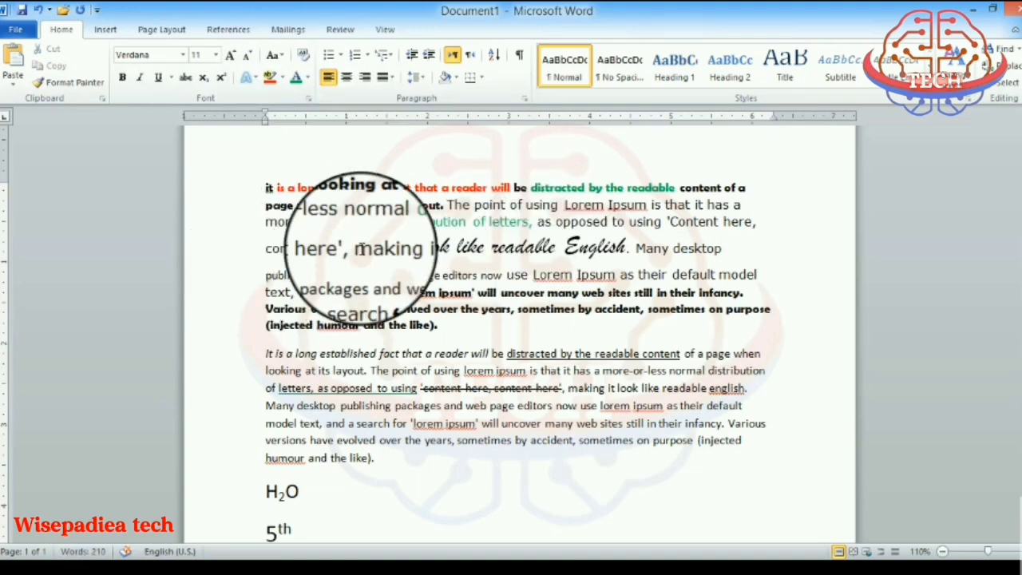
Highlight "using 'Content here" in the first paragraph in yellow
{"action": "left_click_drag", "start_coordinate": [629, 221], "coordinate": [754, 222]}
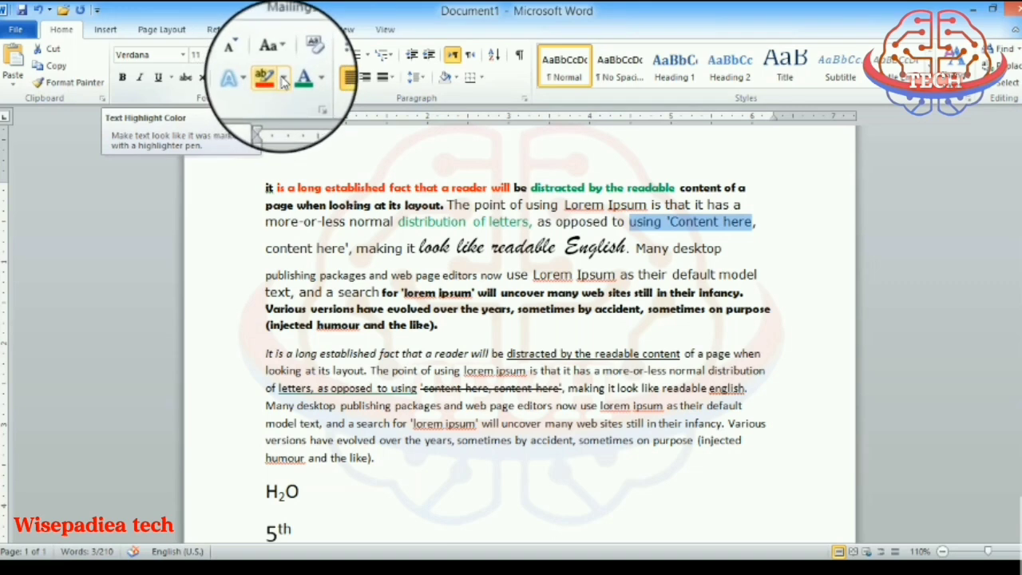
{"action": "left_click", "coordinate": [285, 83]}
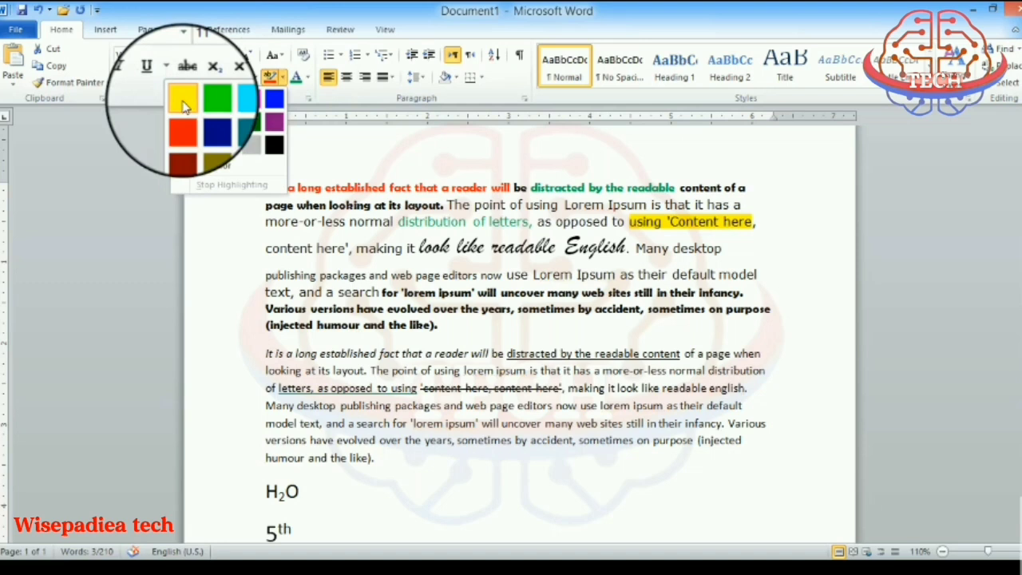
{"action": "left_click", "coordinate": [183, 107]}
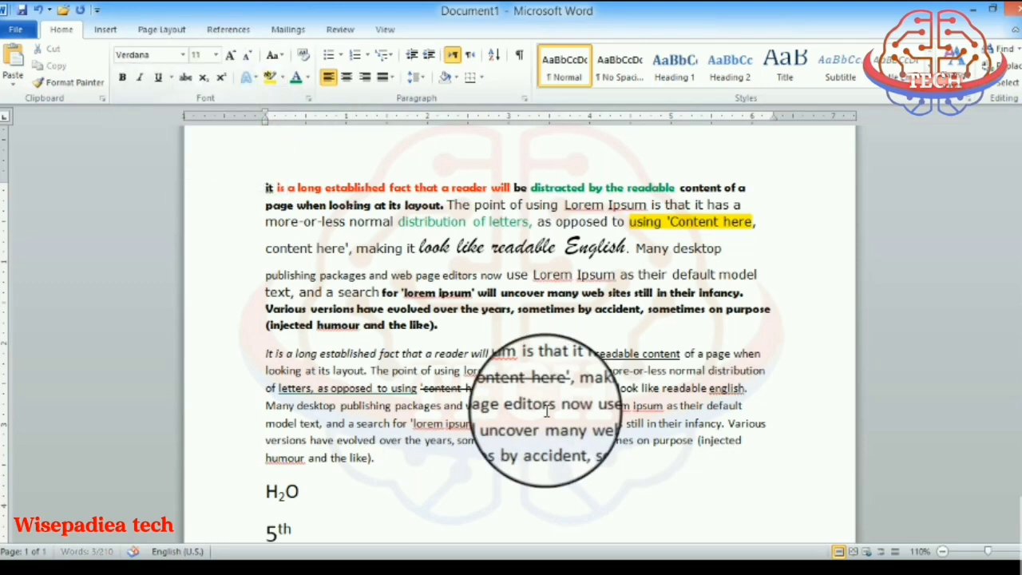
Highlight "it look like readable english" in the second paragraph in dark green and set its highlight back to No Color
{"action": "left_click_drag", "start_coordinate": [610, 388], "coordinate": [745, 388]}
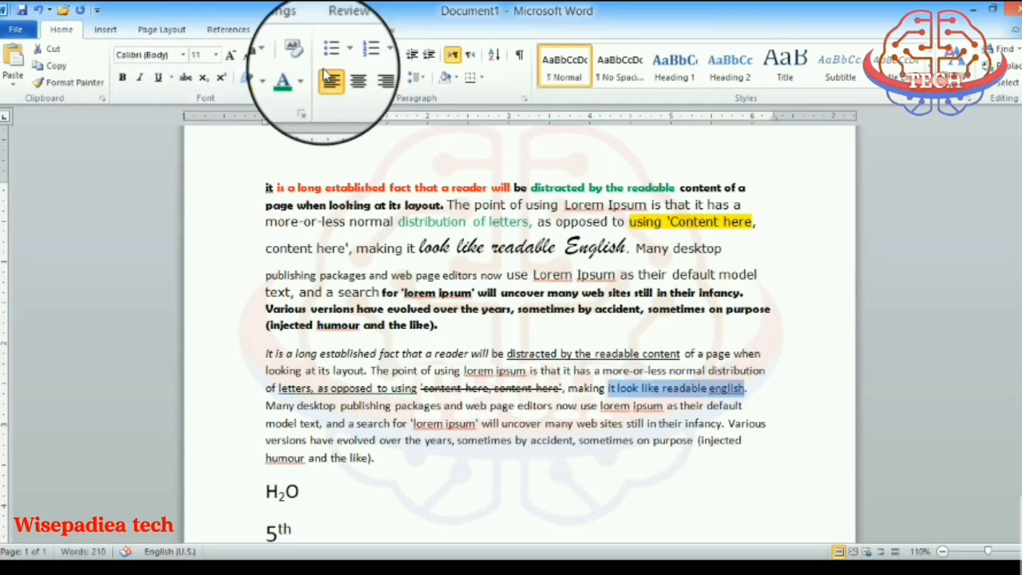
{"action": "left_click", "coordinate": [279, 77]}
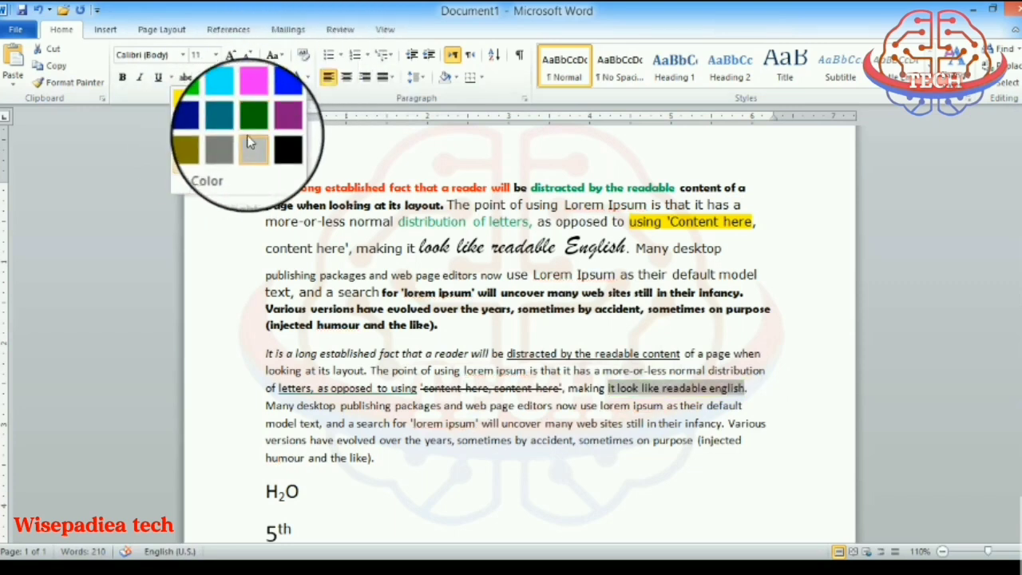
{"action": "left_click", "coordinate": [250, 128]}
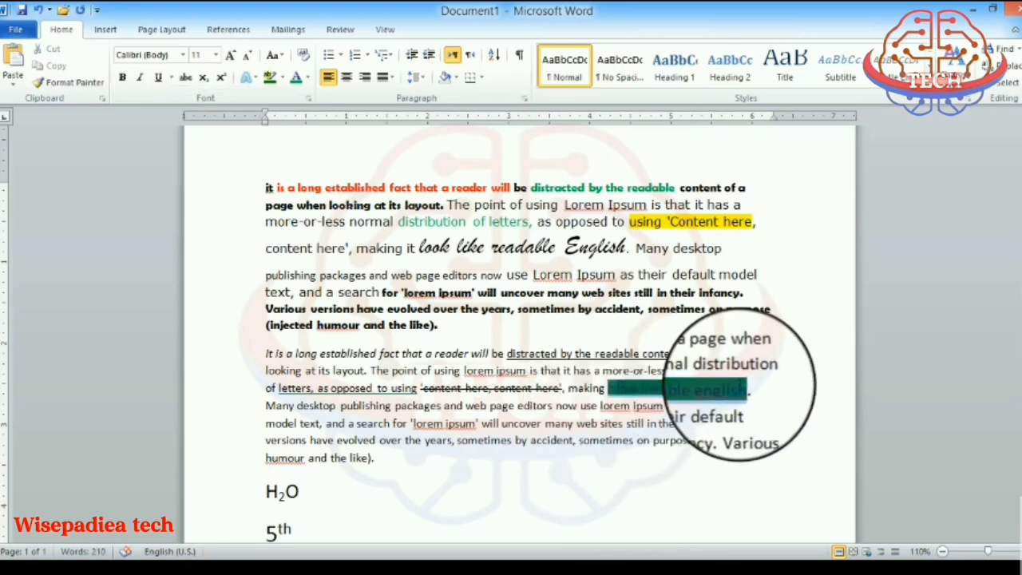
{"action": "left_click", "coordinate": [282, 80]}
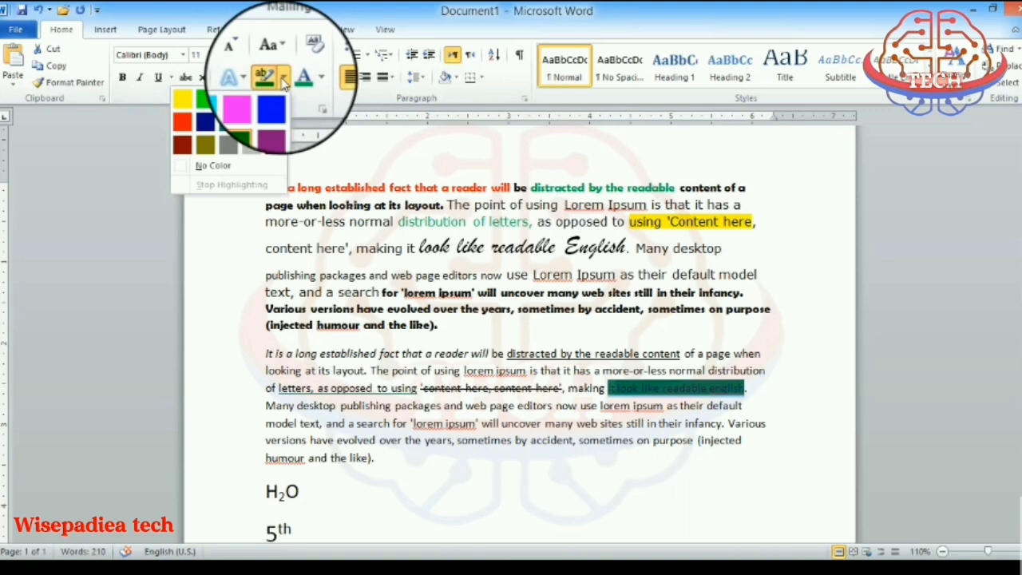
{"action": "left_click", "coordinate": [230, 170]}
{"action": "left_click", "coordinate": [663, 407]}
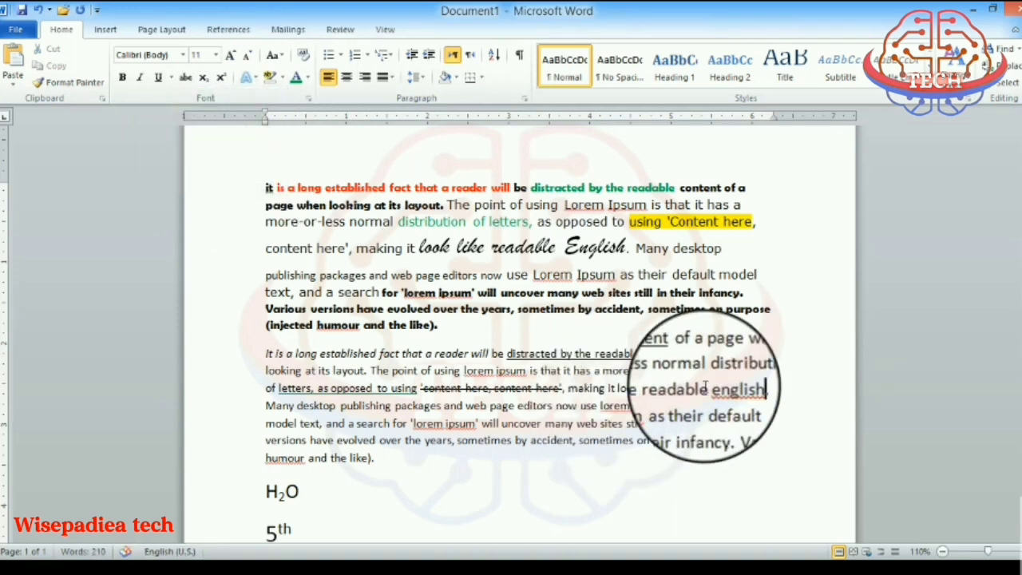
View the text highlight choices for "using 'Content here," in the first paragraph, and cancel without choosing one
{"action": "left_click_drag", "start_coordinate": [630, 222], "coordinate": [757, 222]}
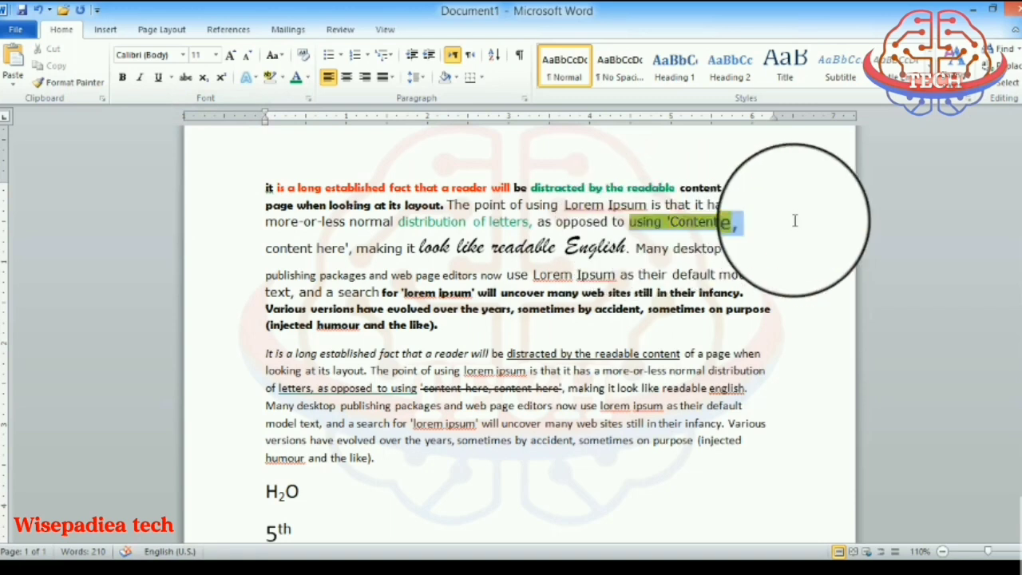
{"action": "left_click", "coordinate": [282, 77]}
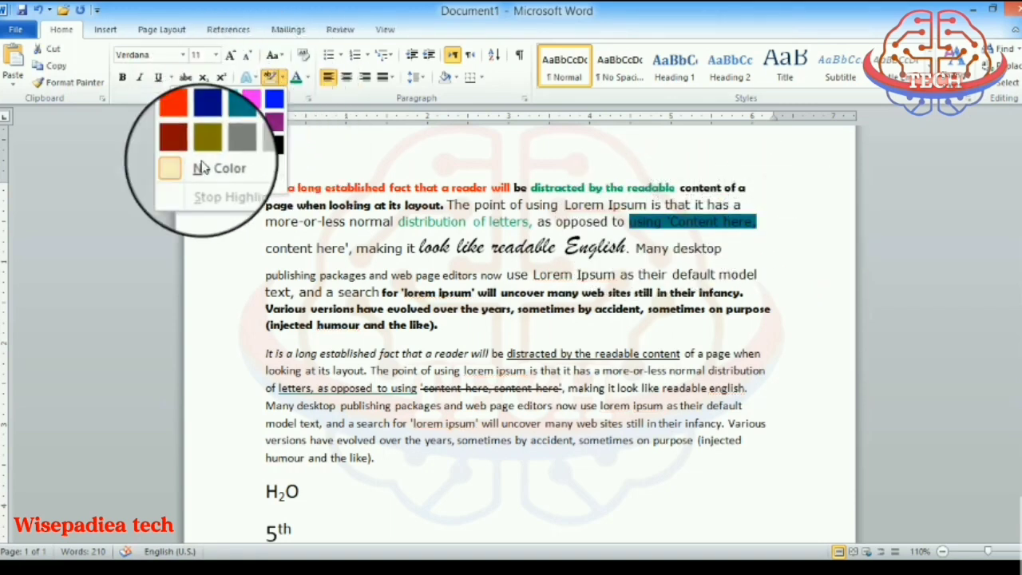
{"action": "left_click", "coordinate": [693, 227]}
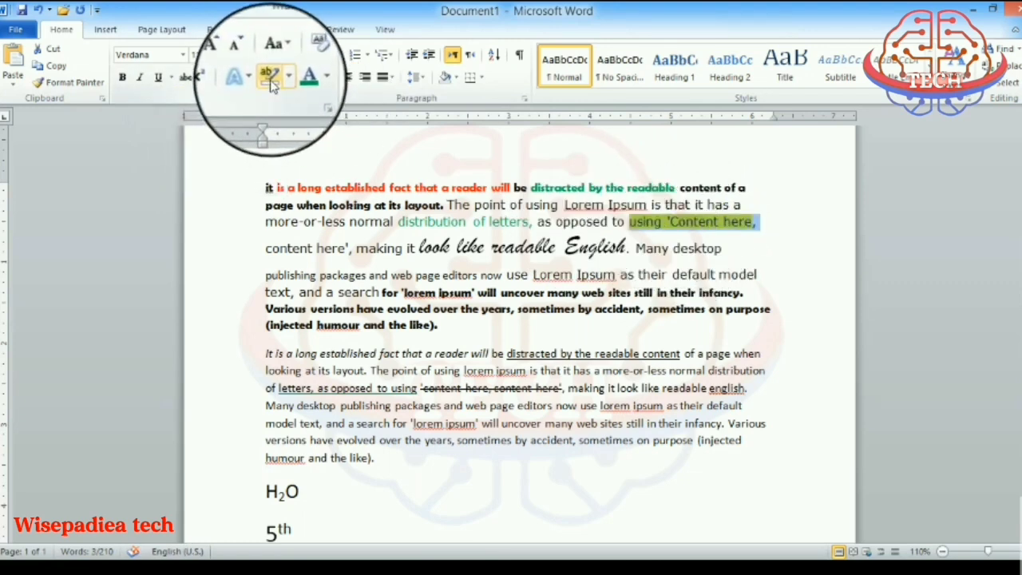
{"action": "left_click", "coordinate": [662, 296]}
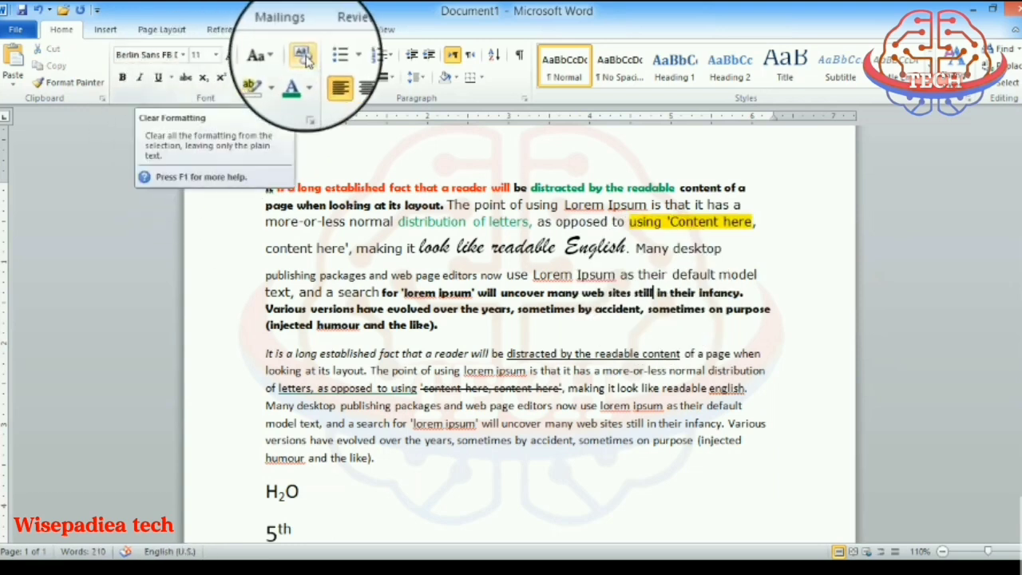
Clear all font formatting from the whole first paragraph
{"action": "left_click_drag", "start_coordinate": [266, 188], "coordinate": [506, 331]}
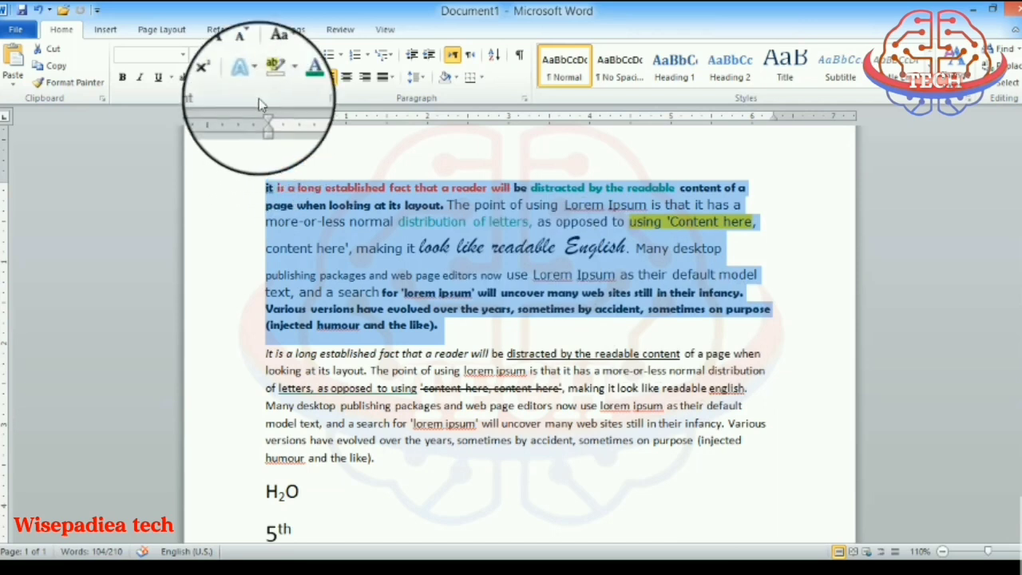
{"action": "left_click", "coordinate": [304, 56]}
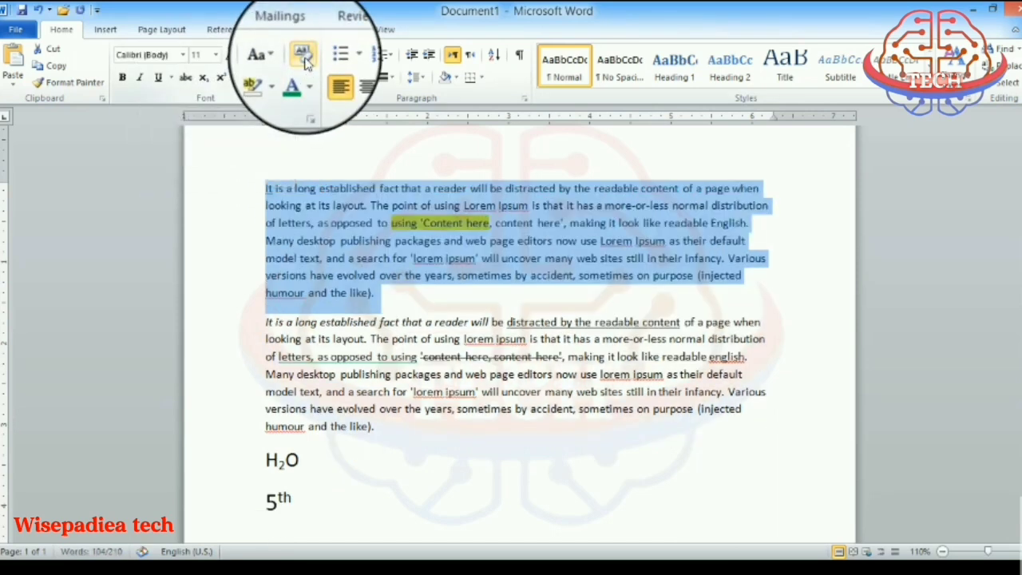
{"action": "left_click", "coordinate": [519, 237]}
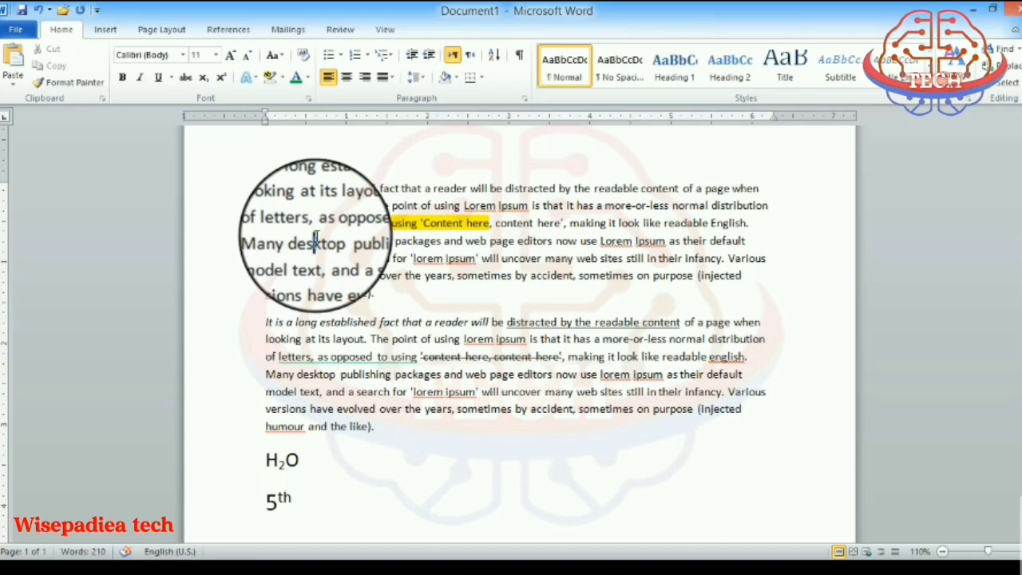
Remove the yellow highlight from "using 'Content here," in the first paragraph
{"action": "left_click_drag", "start_coordinate": [391, 224], "coordinate": [496, 228]}
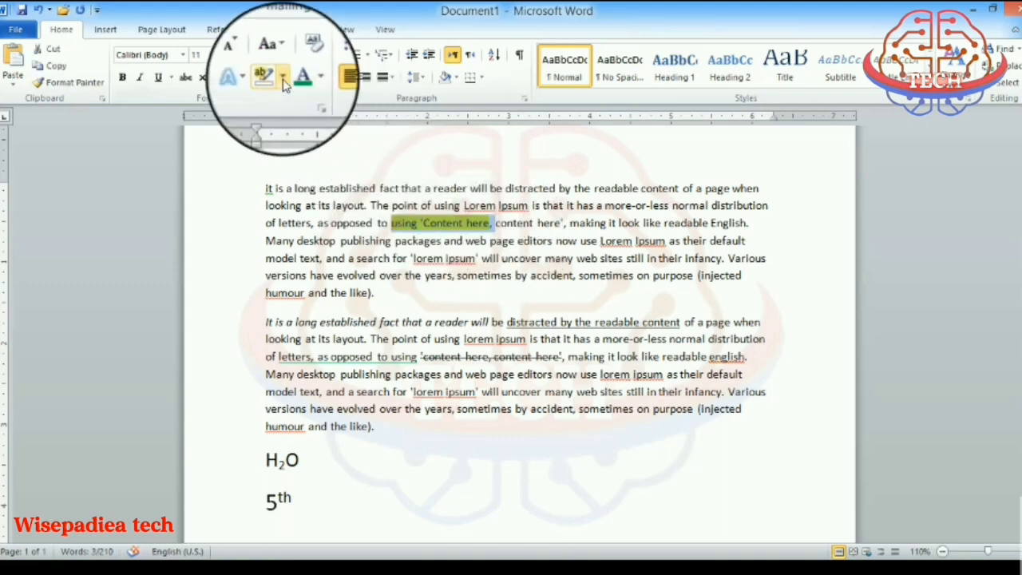
{"action": "left_click", "coordinate": [270, 78]}
{"action": "left_click", "coordinate": [478, 257]}
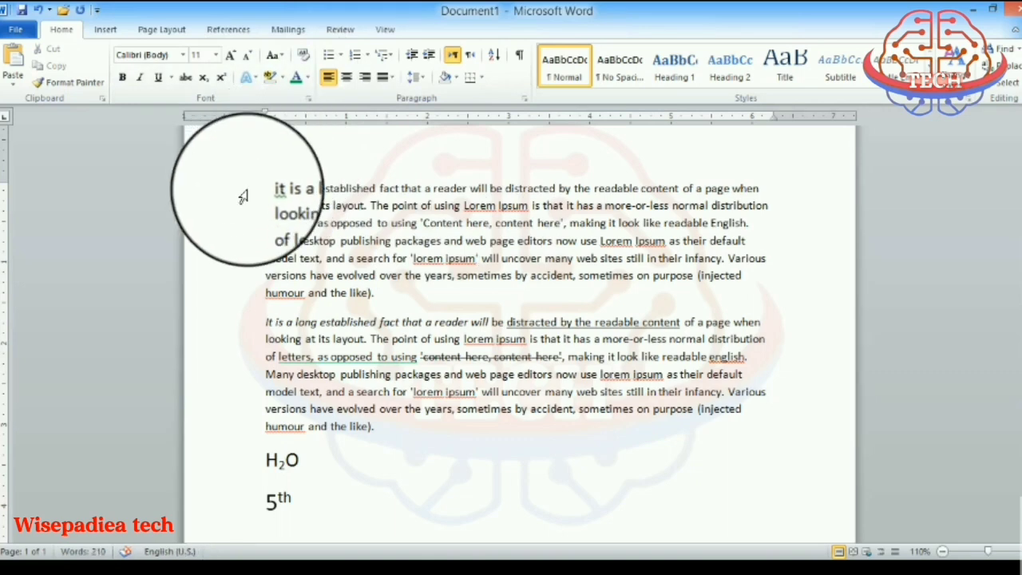
Clear all formatting from the whole second paragraph
{"action": "left_click_drag", "start_coordinate": [245, 322], "coordinate": [254, 429]}
{"action": "left_click", "coordinate": [304, 55]}
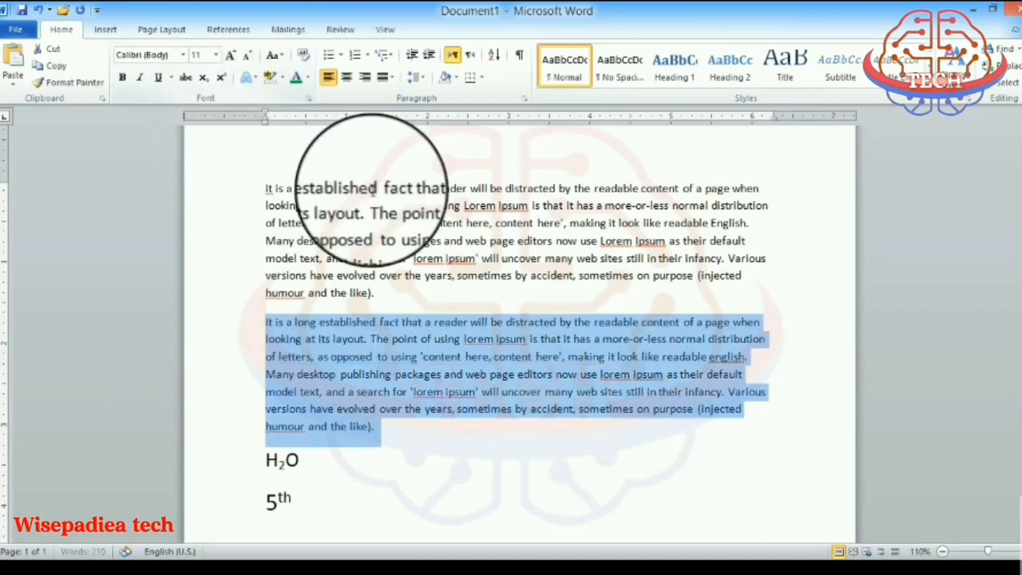
{"action": "left_click", "coordinate": [502, 357]}
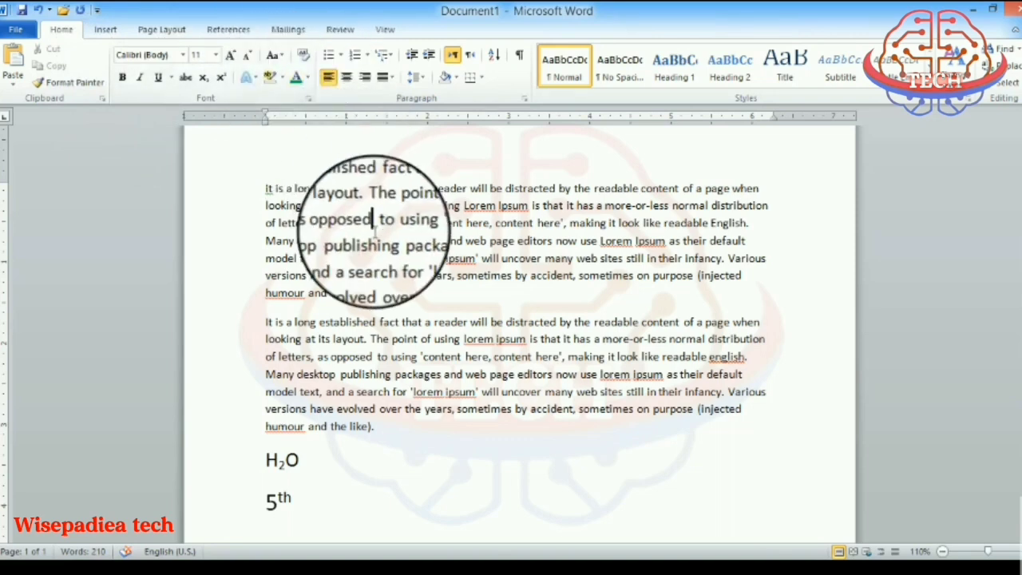
Apply the solid orange text effect to "'Content here, content here'" in the first paragraph
{"action": "left_click", "coordinate": [255, 79]}
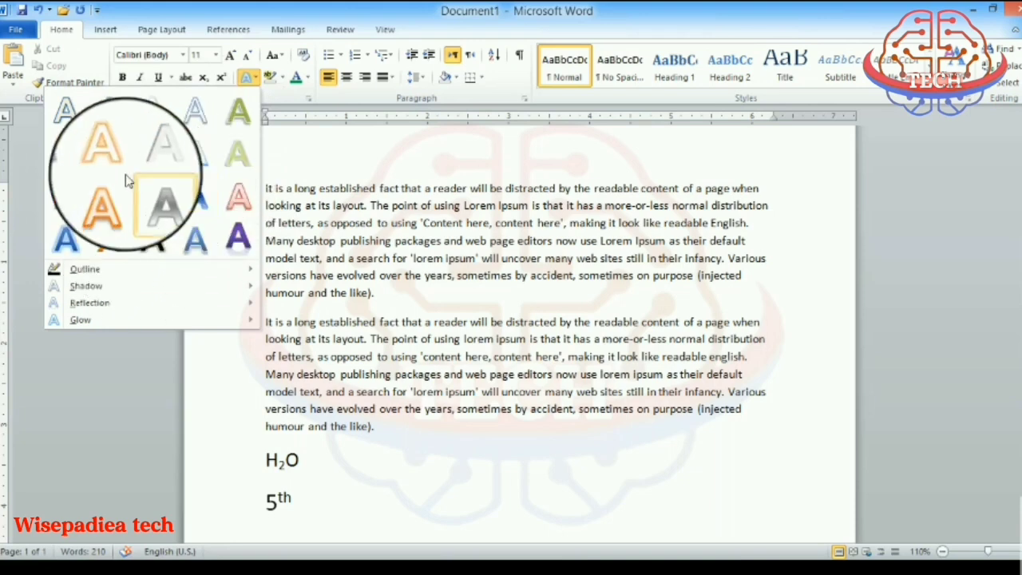
{"action": "left_click", "coordinate": [513, 284]}
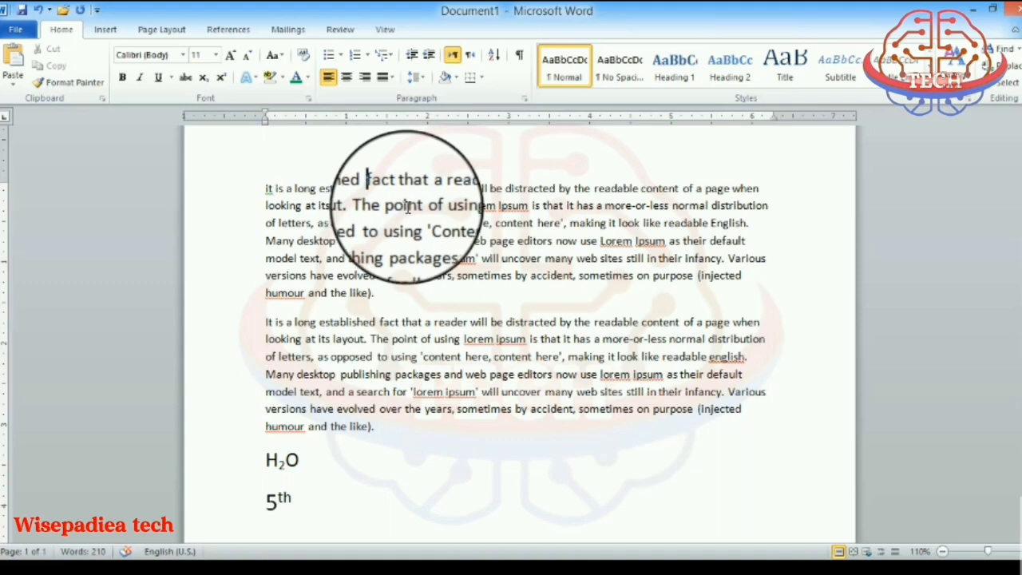
{"action": "left_click_drag", "start_coordinate": [421, 223], "coordinate": [557, 223]}
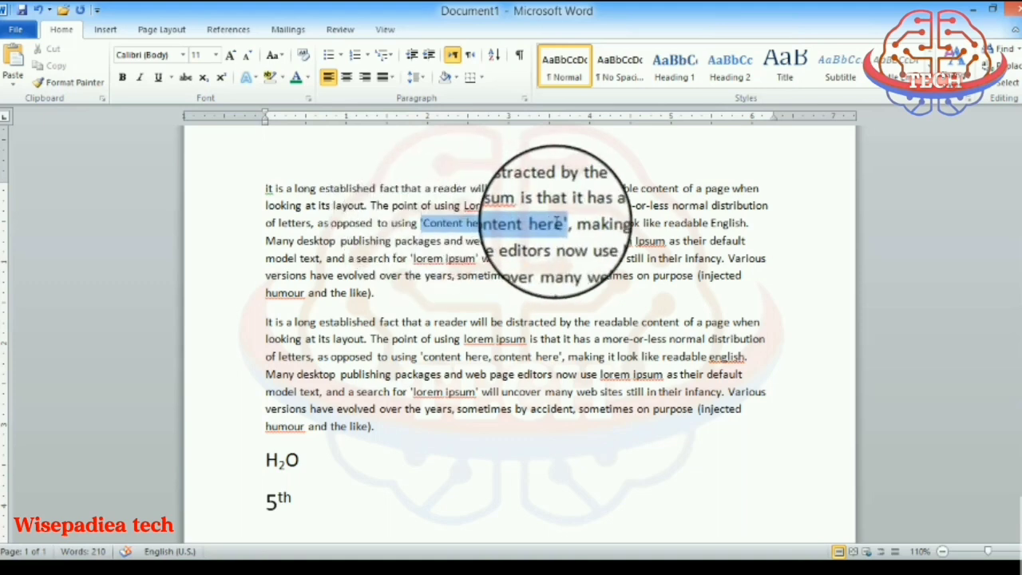
{"action": "left_click", "coordinate": [257, 77]}
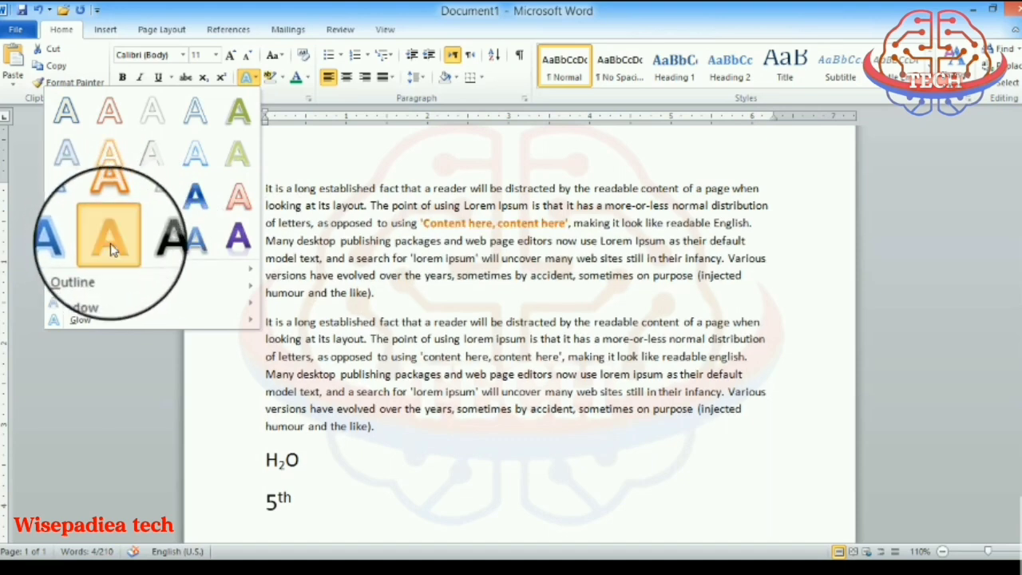
{"action": "left_click", "coordinate": [111, 249]}
{"action": "left_click", "coordinate": [479, 220]}
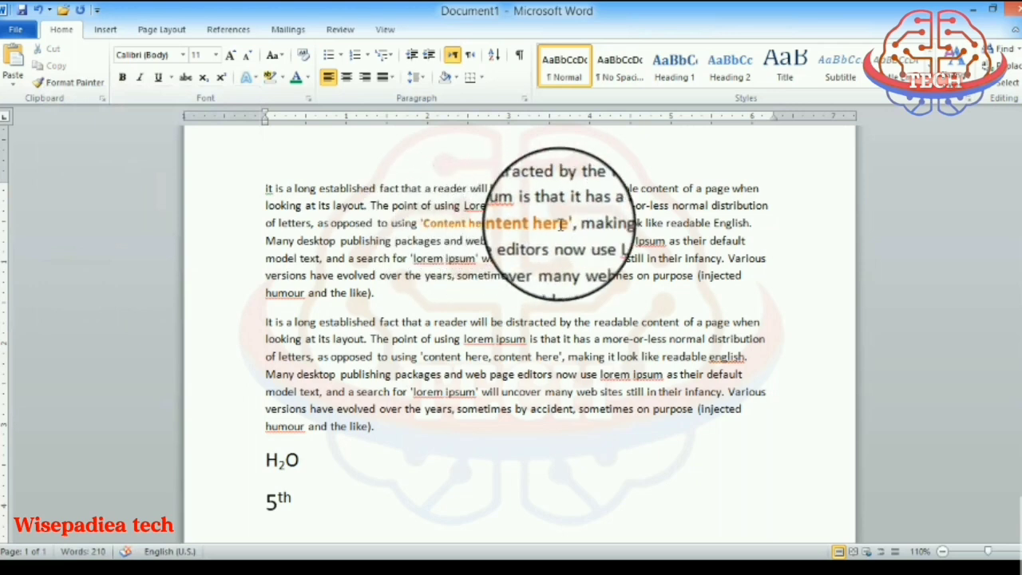
Apply the same solid orange text effect to "publishing packages and web page editors" in the first paragraph
{"action": "left_click_drag", "start_coordinate": [340, 241], "coordinate": [553, 241]}
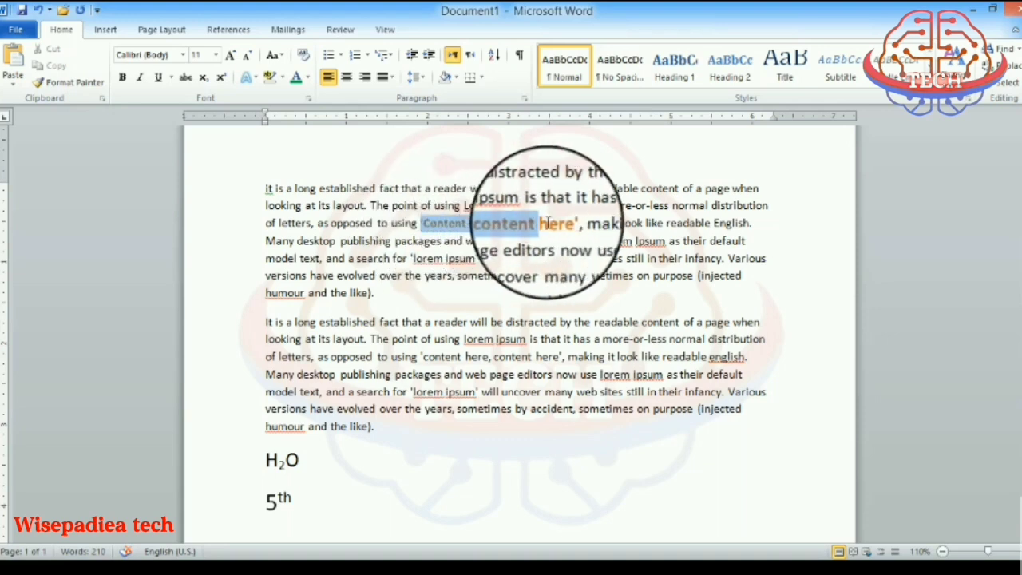
{"action": "left_click", "coordinate": [247, 78]}
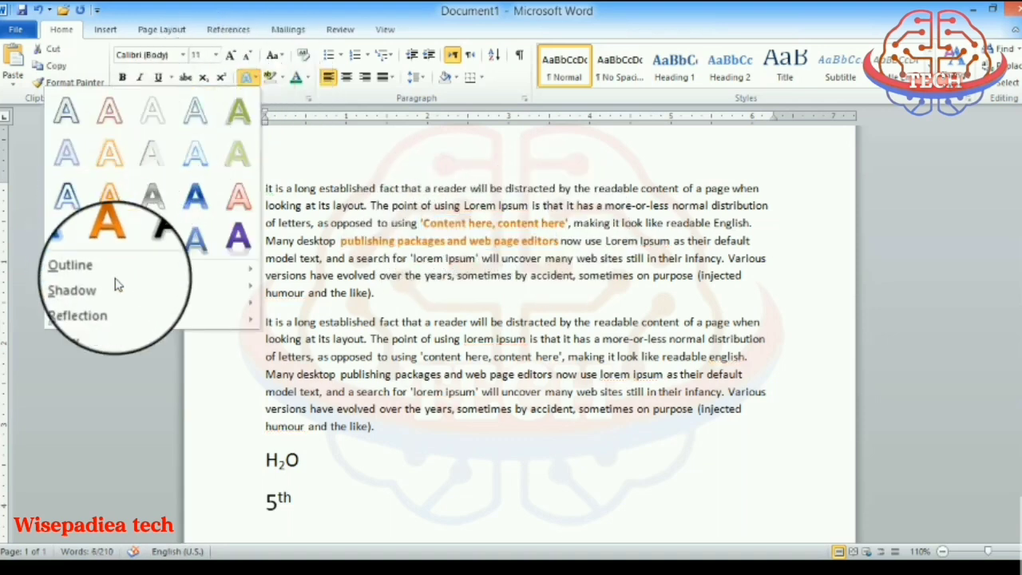
{"action": "mouse_move", "coordinate": [114, 285]}
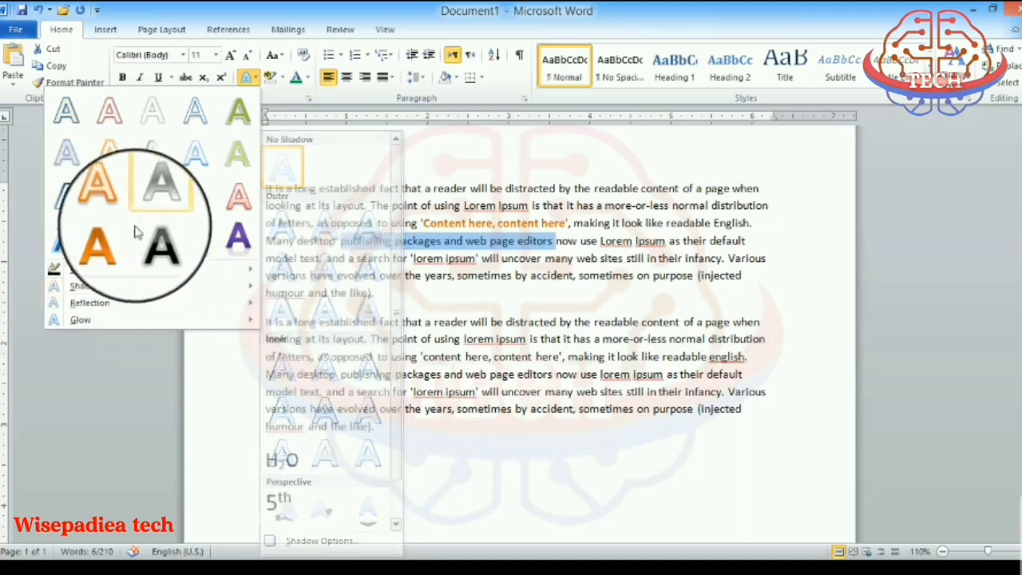
{"action": "left_click", "coordinate": [118, 245]}
Enlarge "publishing packages and web page editors" to font size 18
{"action": "left_click", "coordinate": [232, 60]}
{"action": "left_click", "coordinate": [232, 61]}
{"action": "left_click", "coordinate": [232, 60]}
{"action": "left_click", "coordinate": [232, 61]}
{"action": "left_click", "coordinate": [343, 246]}
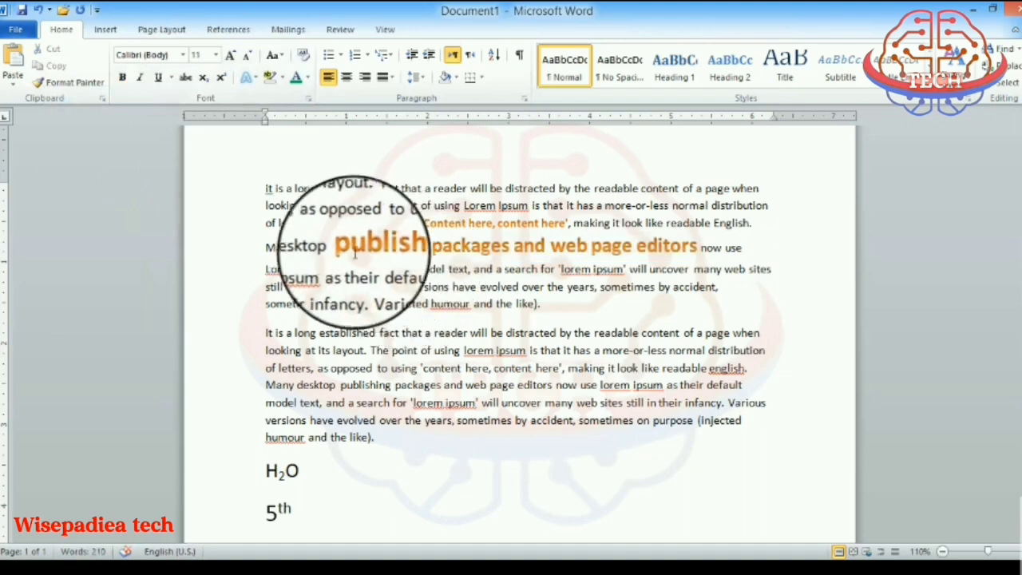
Add a red glow text effect to "publishing packages" in the first paragraph
{"action": "left_click_drag", "start_coordinate": [335, 248], "coordinate": [699, 248]}
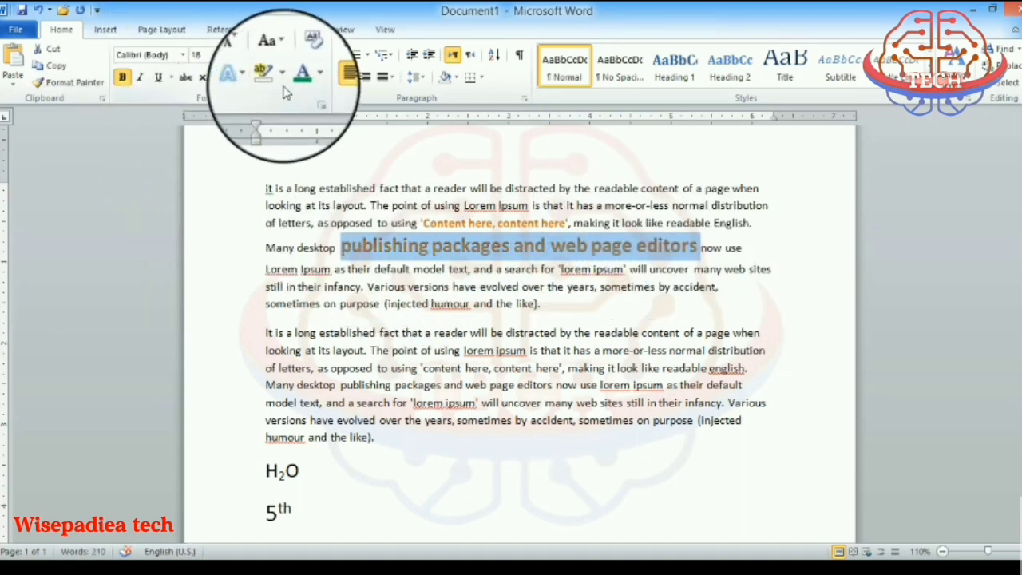
{"action": "left_click", "coordinate": [360, 246]}
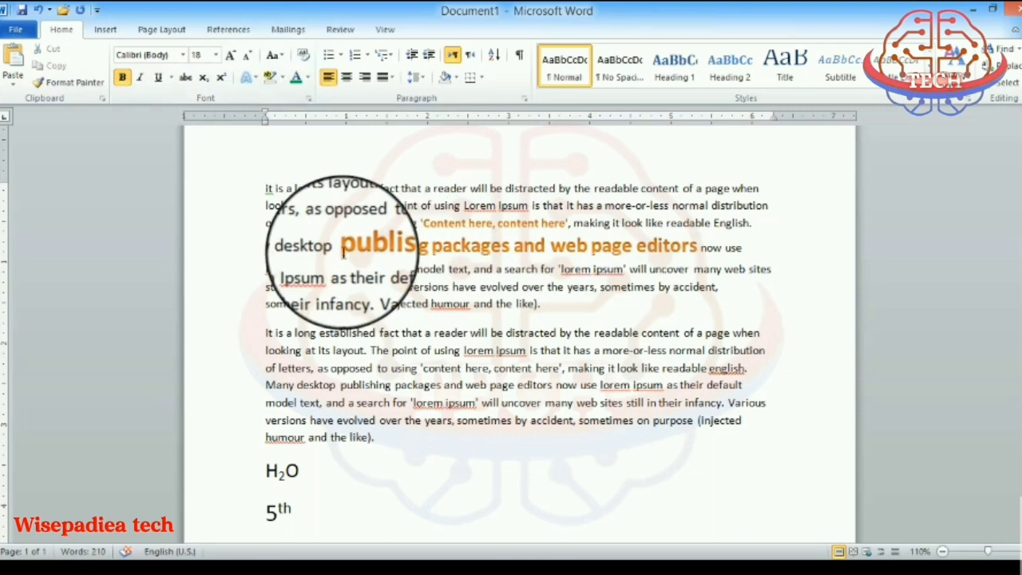
{"action": "left_click_drag", "start_coordinate": [341, 248], "coordinate": [506, 250]}
{"action": "left_click", "coordinate": [248, 76]}
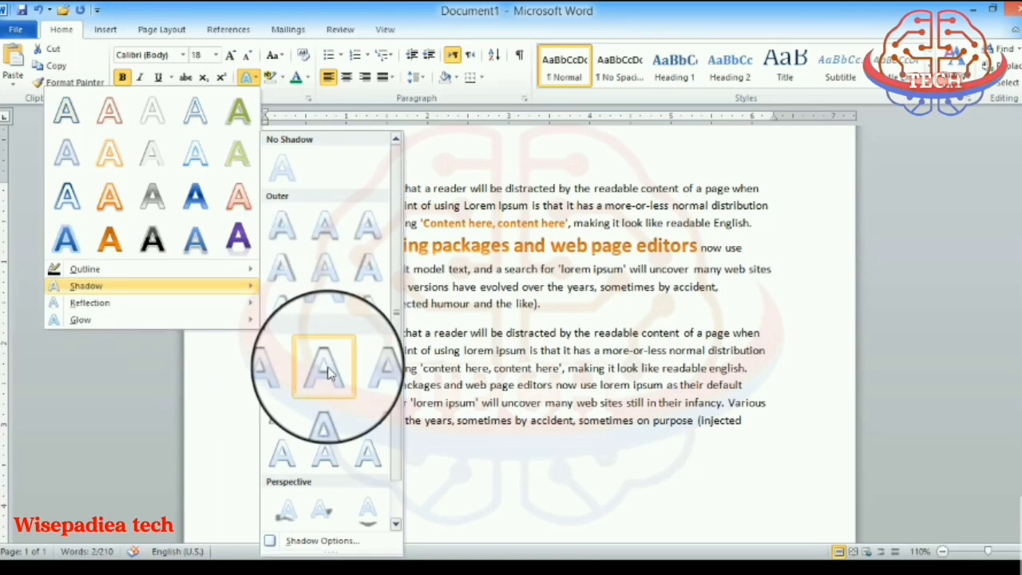
{"action": "mouse_move", "coordinate": [132, 310]}
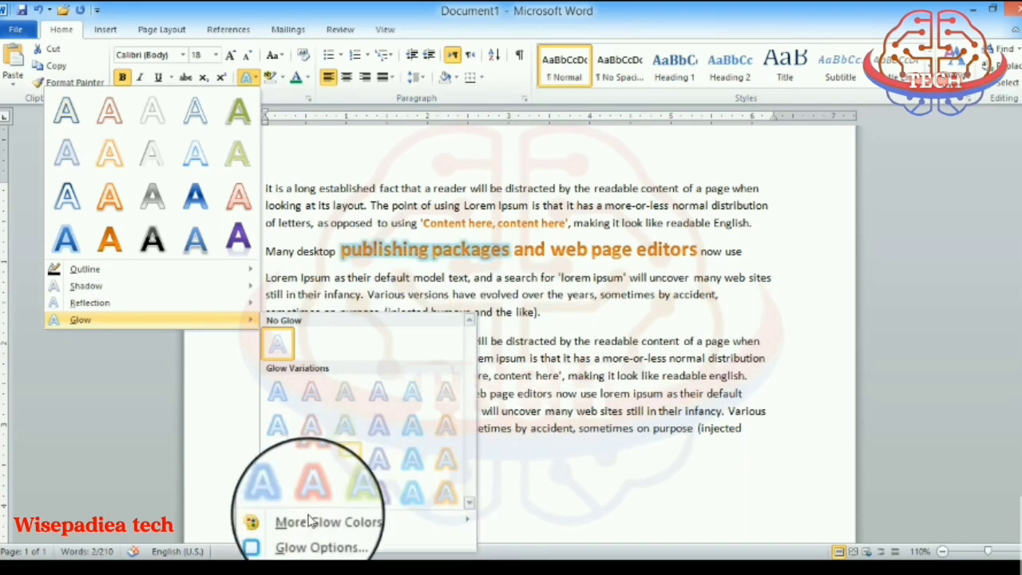
{"action": "left_click", "coordinate": [311, 459]}
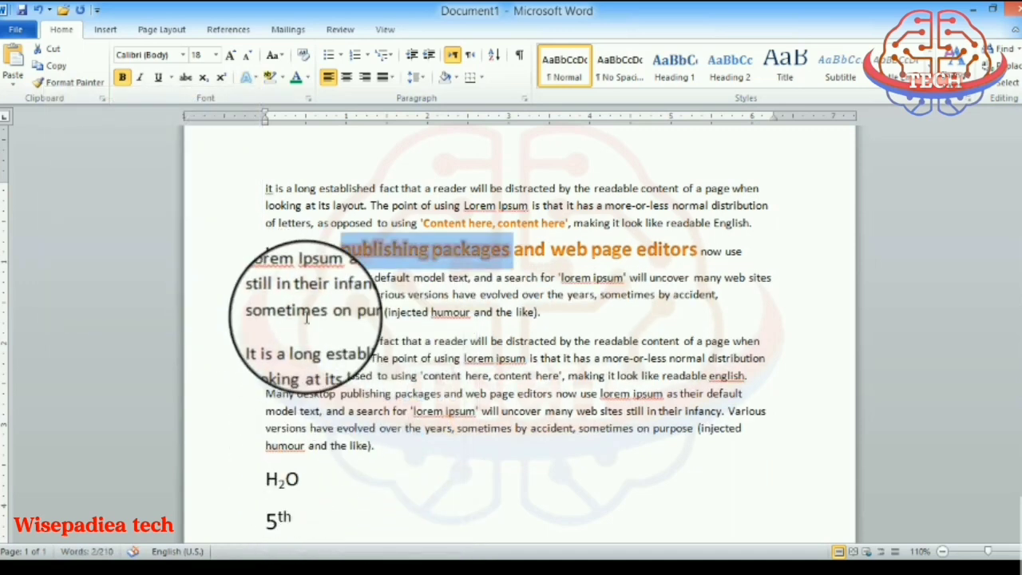
{"action": "left_click", "coordinate": [496, 376]}
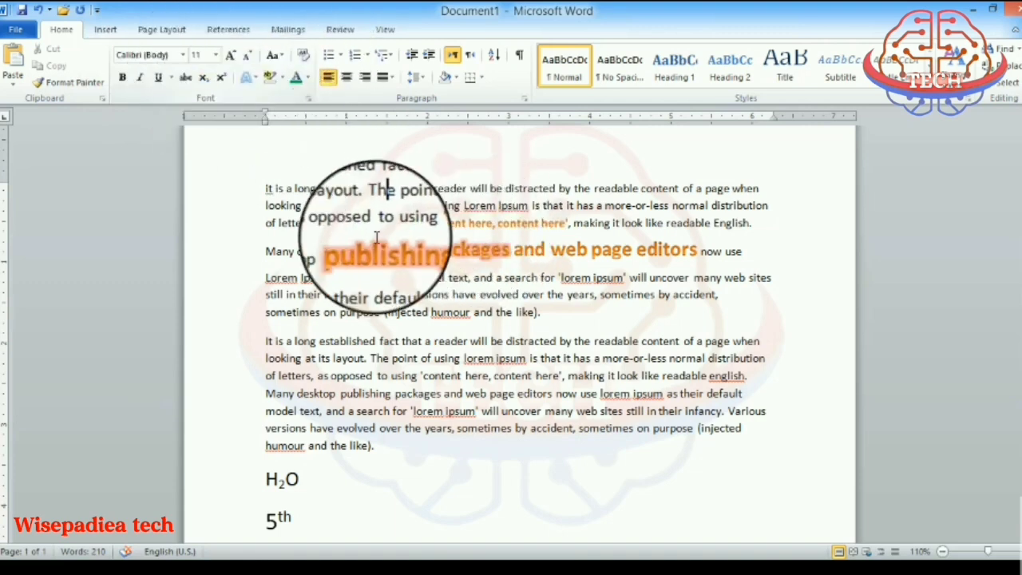
Clear all formatting from "desktop publishing packages and web page editors" in the first paragraph
{"action": "left_click_drag", "start_coordinate": [297, 251], "coordinate": [719, 249]}
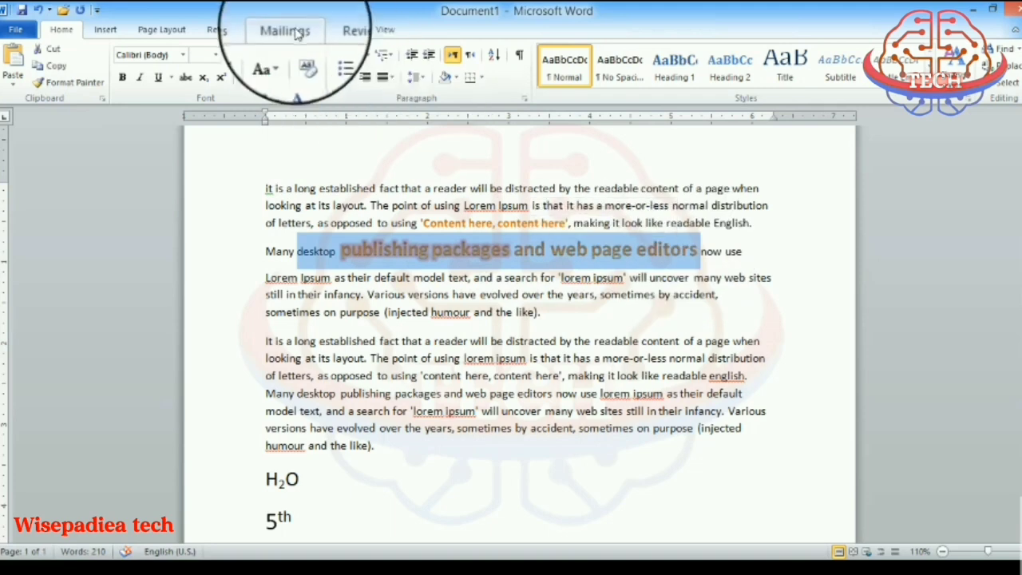
{"action": "left_click", "coordinate": [304, 56]}
{"action": "left_click", "coordinate": [436, 324]}
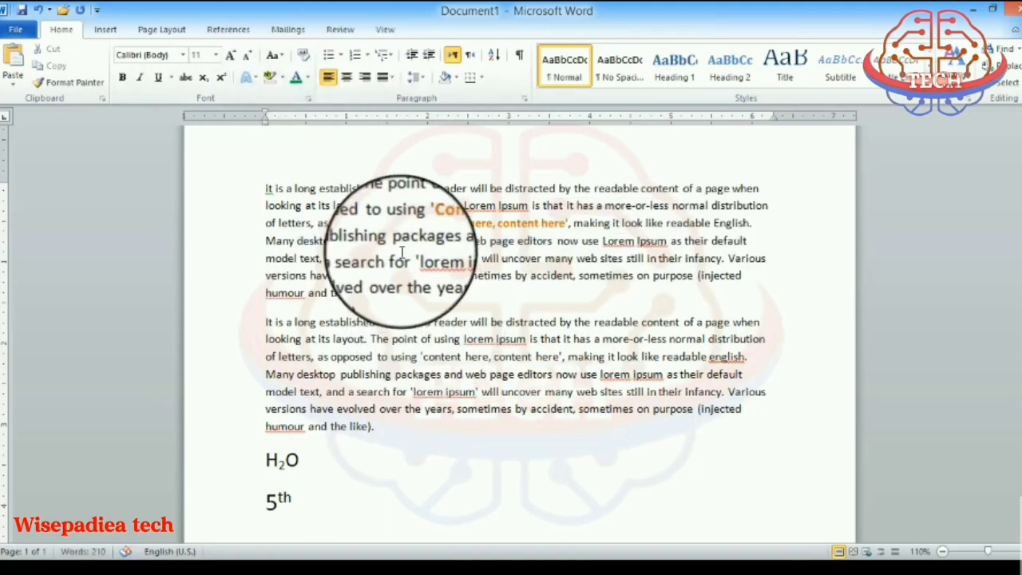